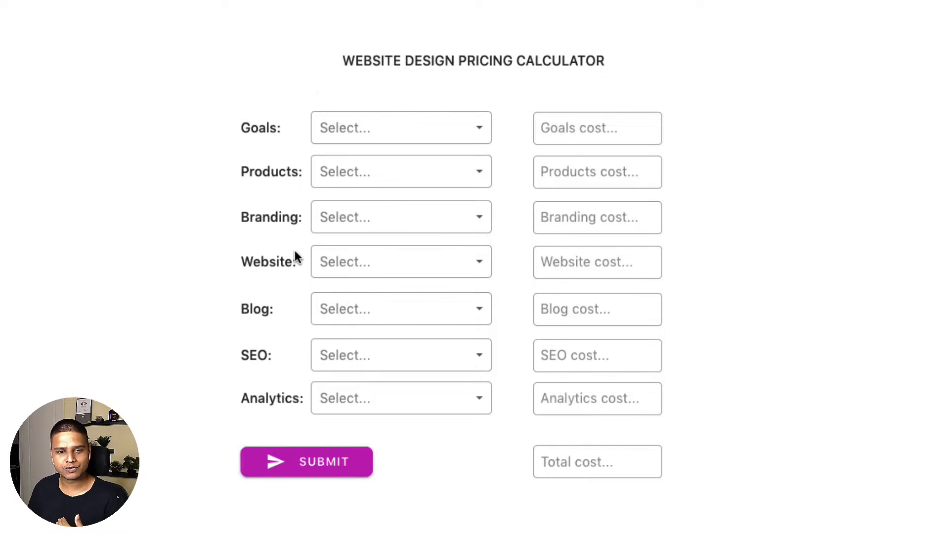
Step: In the pricing calculator, choose Generate leads for Goals and 5 - 10 for Products
{"action": "left_click", "coordinate": [438, 127]}
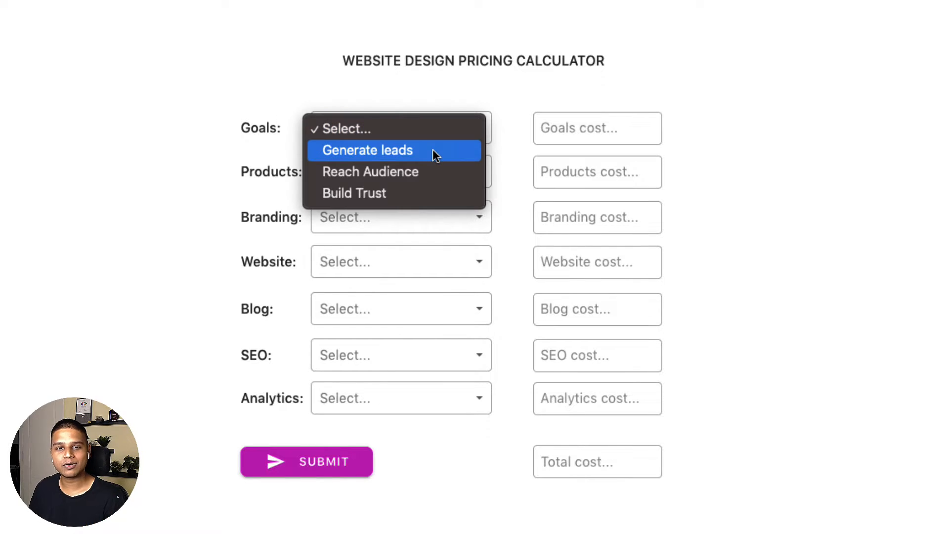
{"action": "left_click", "coordinate": [433, 152]}
{"action": "left_click", "coordinate": [428, 177]}
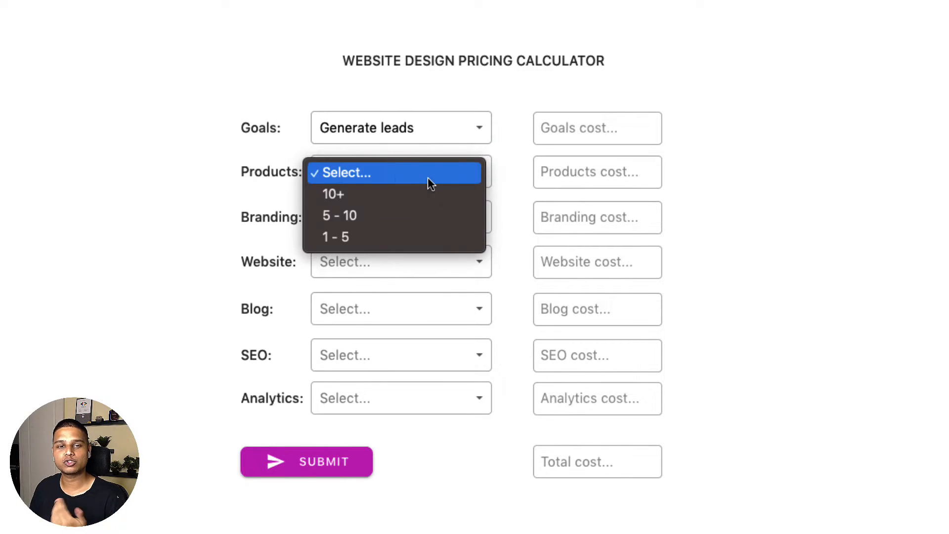
{"action": "left_click", "coordinate": [418, 217]}
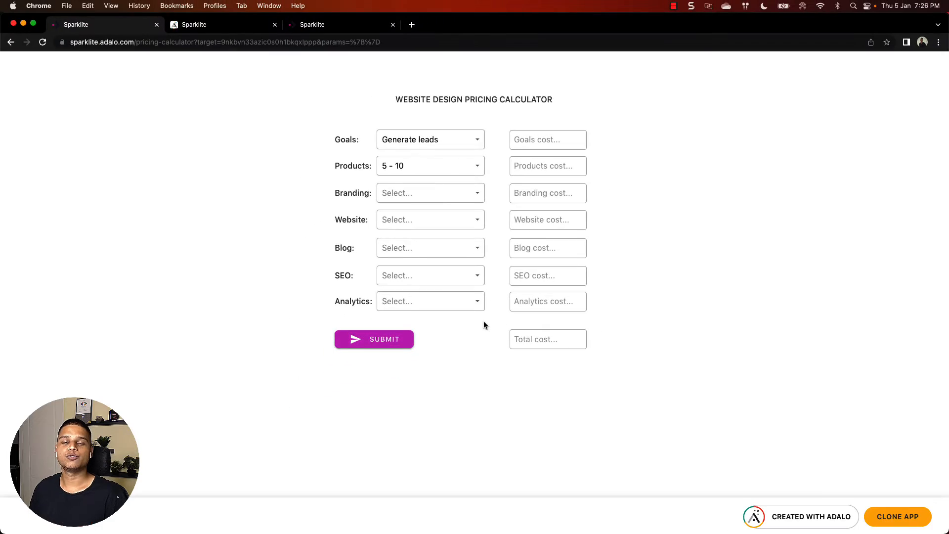
Step: Switch to the for-adalo workbook in Excel and highlight its Input column
{"action": "key", "text": "ctrl+Up"}
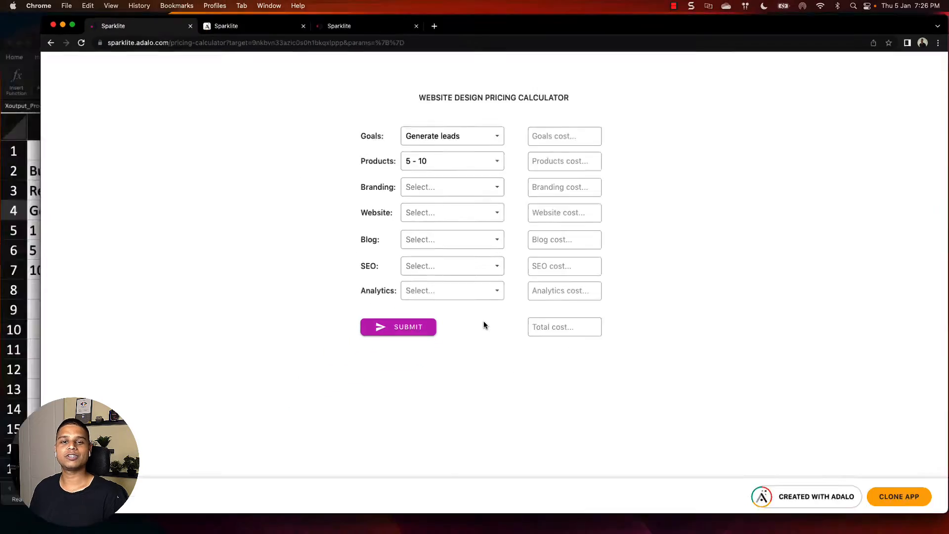
{"action": "left_click", "coordinate": [434, 355]}
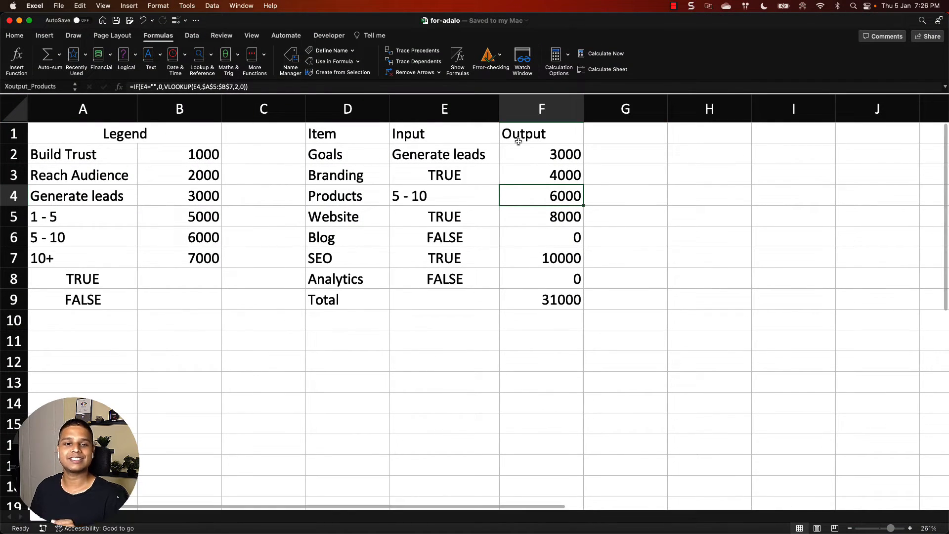
{"action": "left_click", "coordinate": [467, 208]}
{"action": "left_click", "coordinate": [454, 111]}
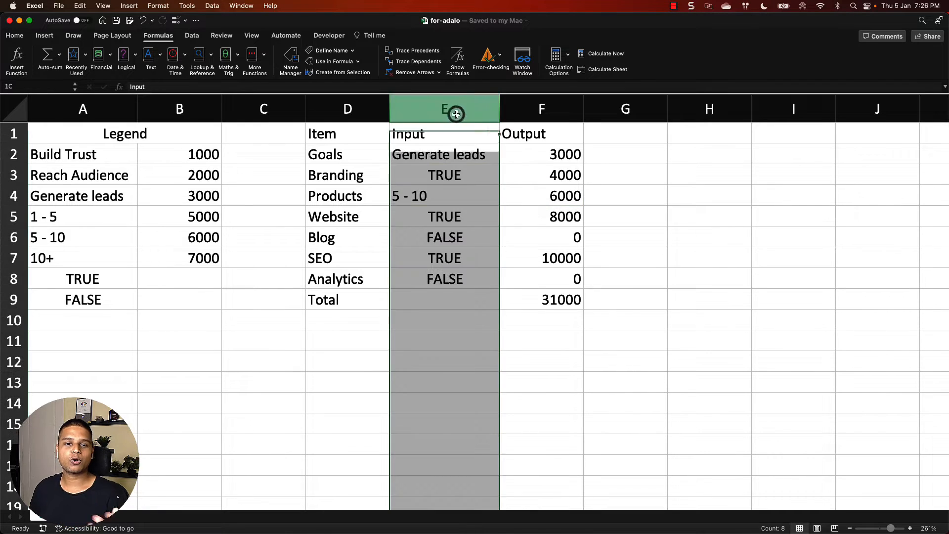
Step: Set the Goals input in cell E2 to Reach Audience, and look at the Branding input in cell E3
{"action": "left_click", "coordinate": [487, 158]}
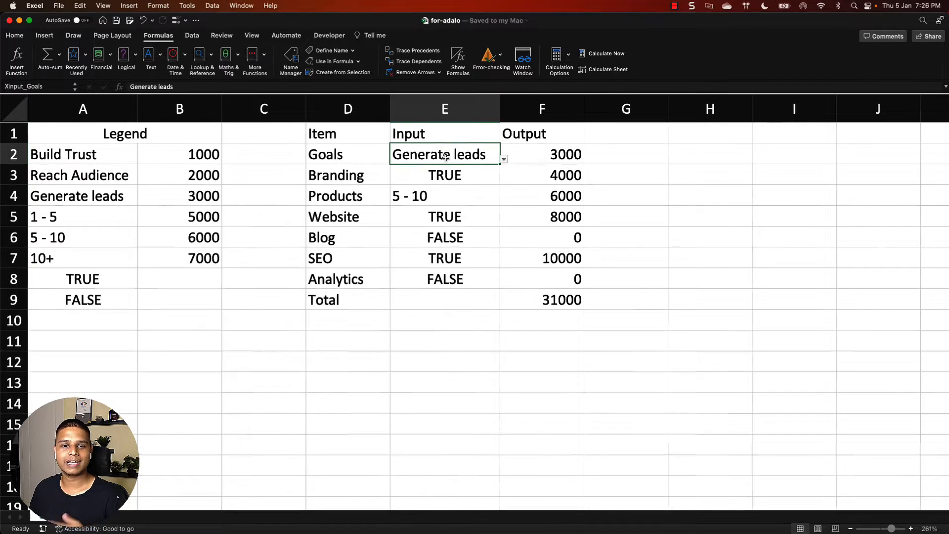
{"action": "left_click", "coordinate": [615, 171]}
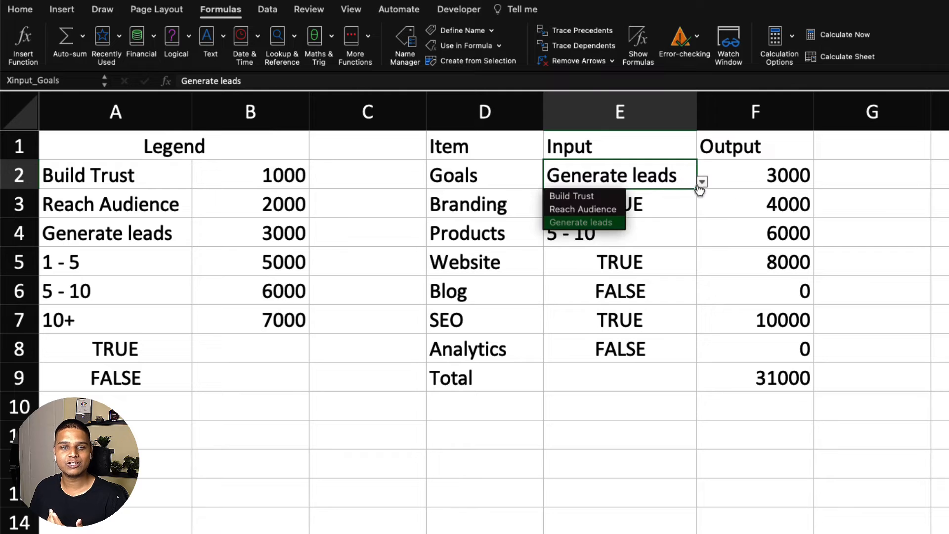
{"action": "left_click", "coordinate": [616, 209]}
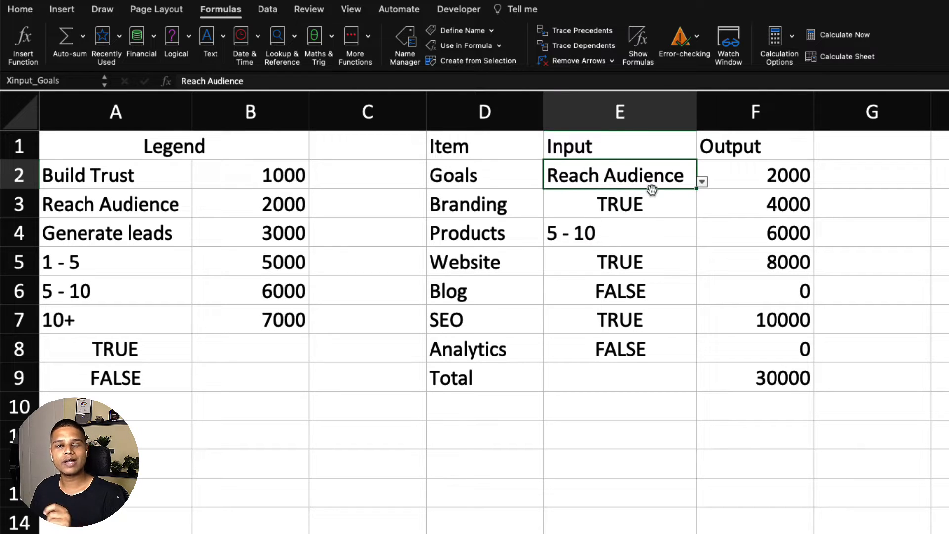
{"action": "left_click", "coordinate": [648, 201]}
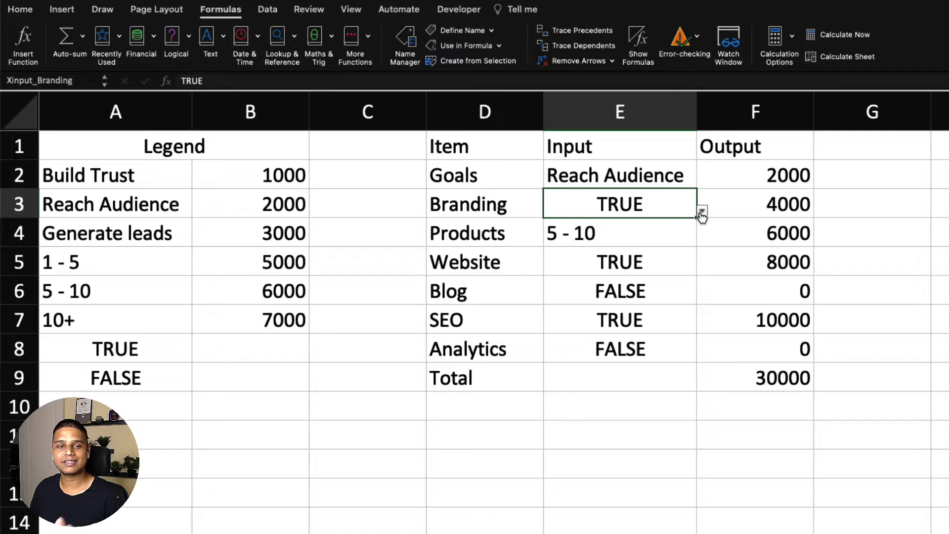
{"action": "left_click", "coordinate": [673, 259]}
Step: Examine the formulas behind the Goals, Branding and Total outputs in cells F2, F3 and F9
{"action": "left_click", "coordinate": [750, 174]}
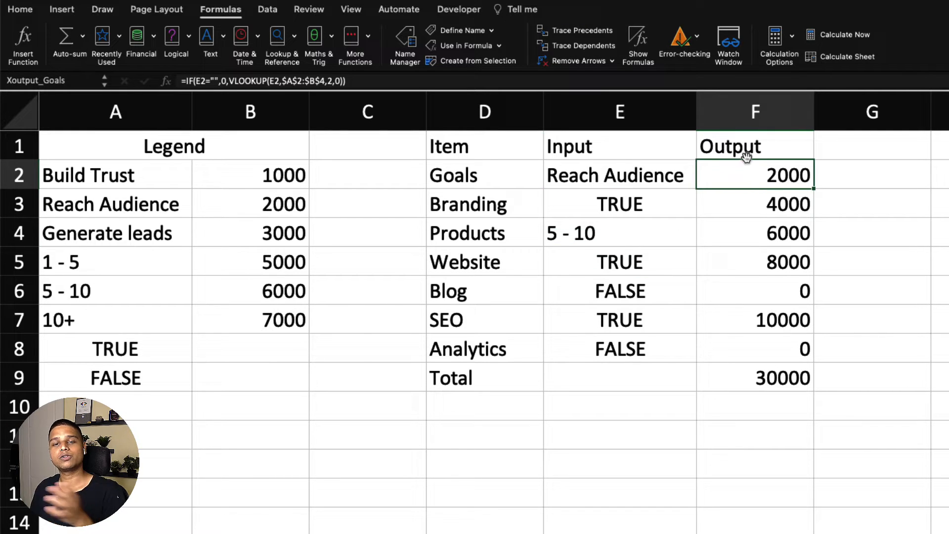
{"action": "left_click", "coordinate": [641, 79]}
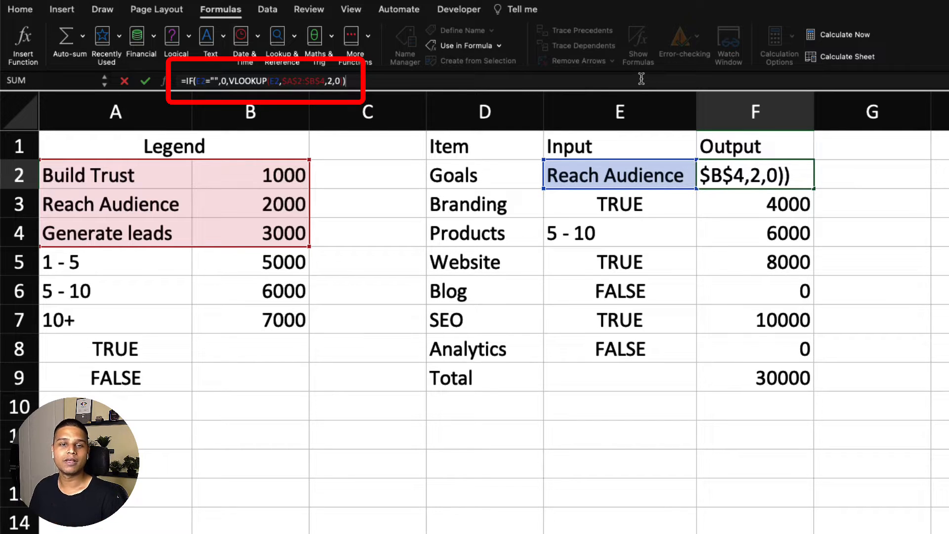
{"action": "left_click", "coordinate": [728, 200]}
{"action": "left_click", "coordinate": [458, 81]}
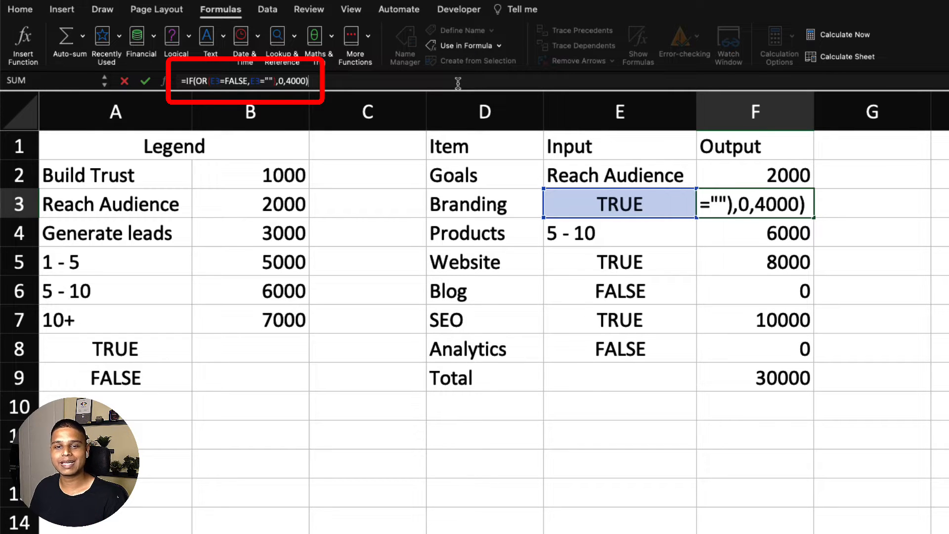
{"action": "key", "text": "ctrl+Return"}
{"action": "left_click", "coordinate": [729, 381]}
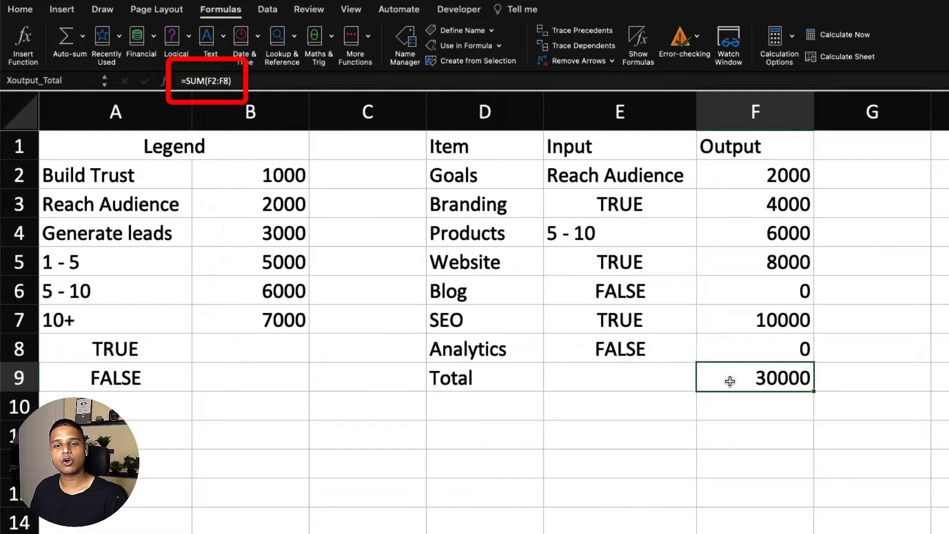
Step: Review the defined names of the input and output cells, including the full list in the Name Manager
{"action": "left_click", "coordinate": [648, 352]}
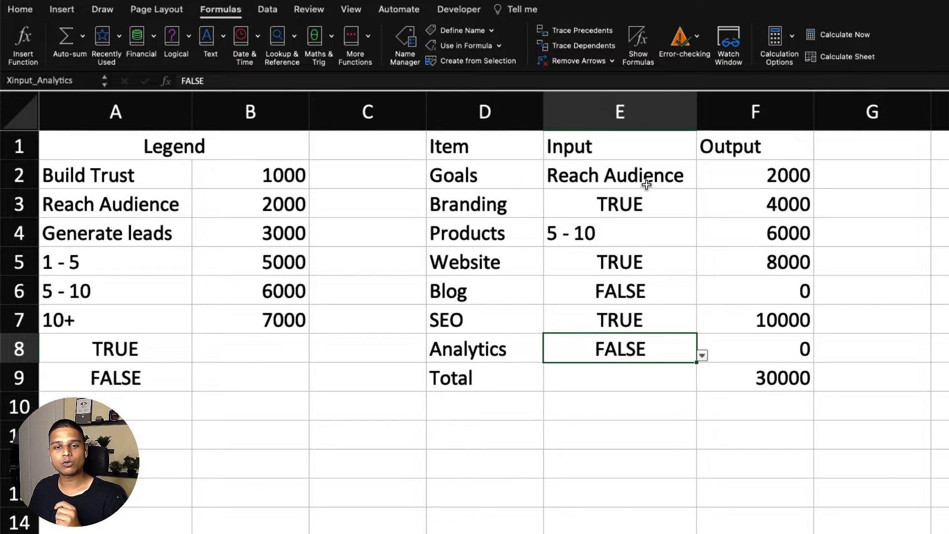
{"action": "left_click", "coordinate": [616, 186]}
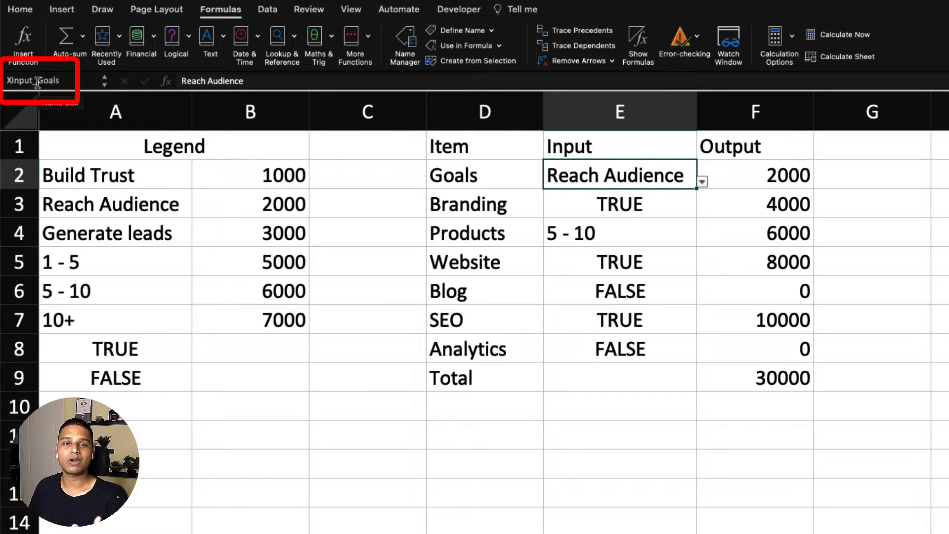
{"action": "left_click", "coordinate": [746, 224]}
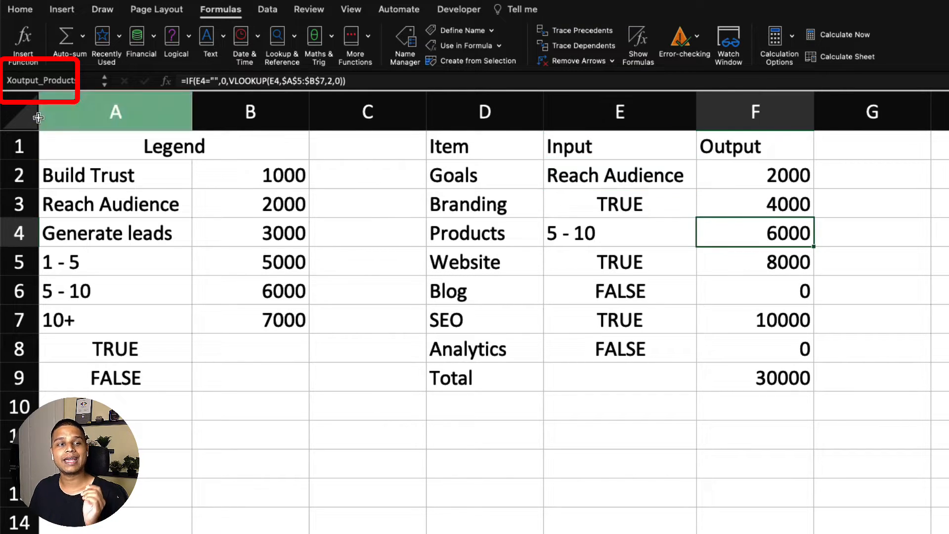
{"action": "left_click", "coordinate": [8, 81]}
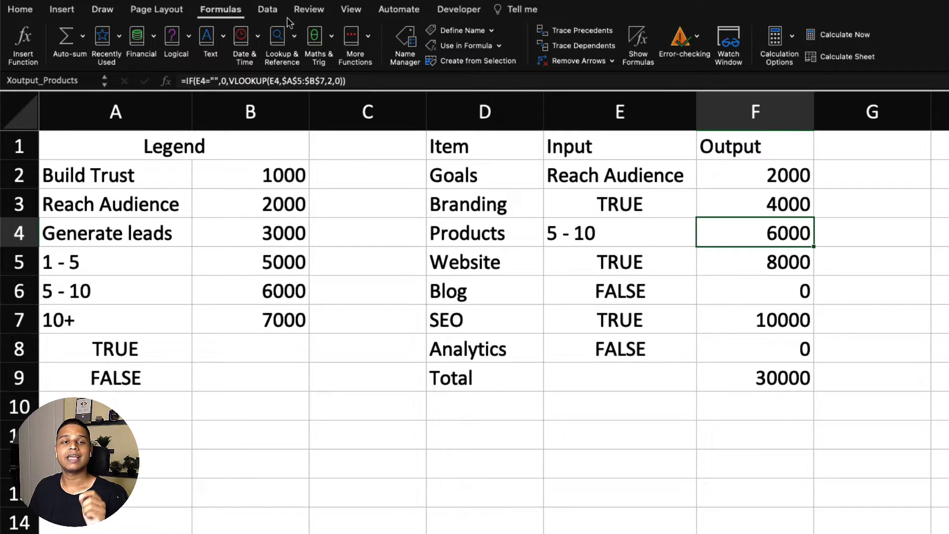
{"action": "left_click", "coordinate": [406, 55]}
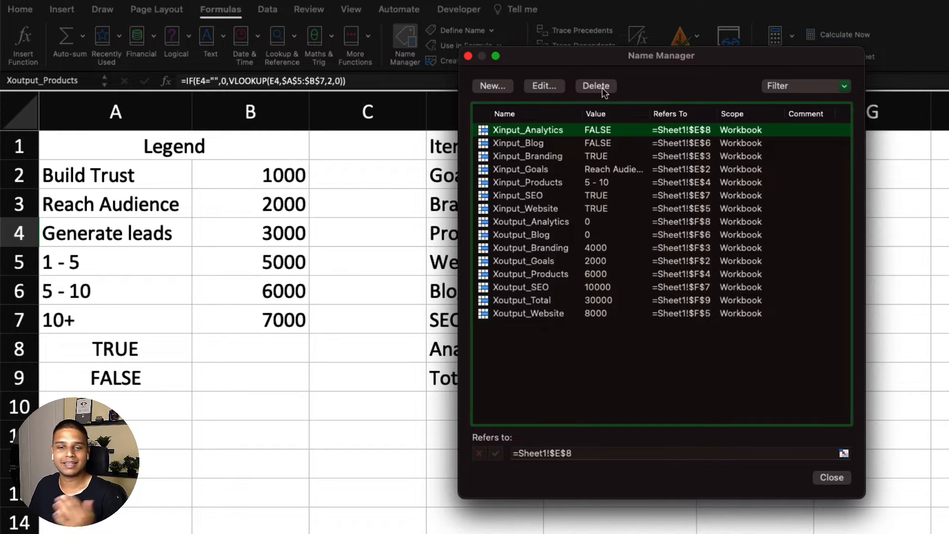
{"action": "left_click", "coordinate": [820, 475]}
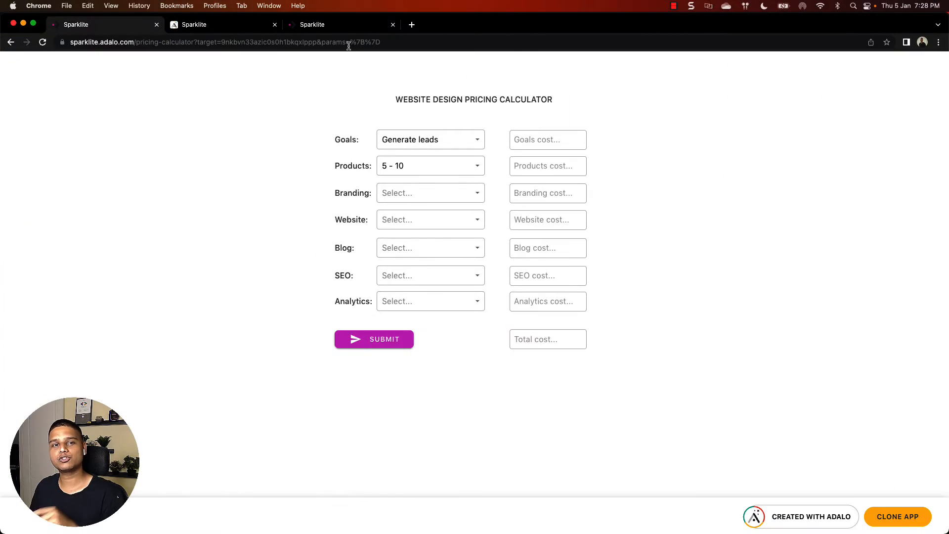
Step: Switch to Sparklite in the browser, create a new API from for-adalo.xlsx in Downloads, and open its API details
{"action": "left_click", "coordinate": [177, 46]}
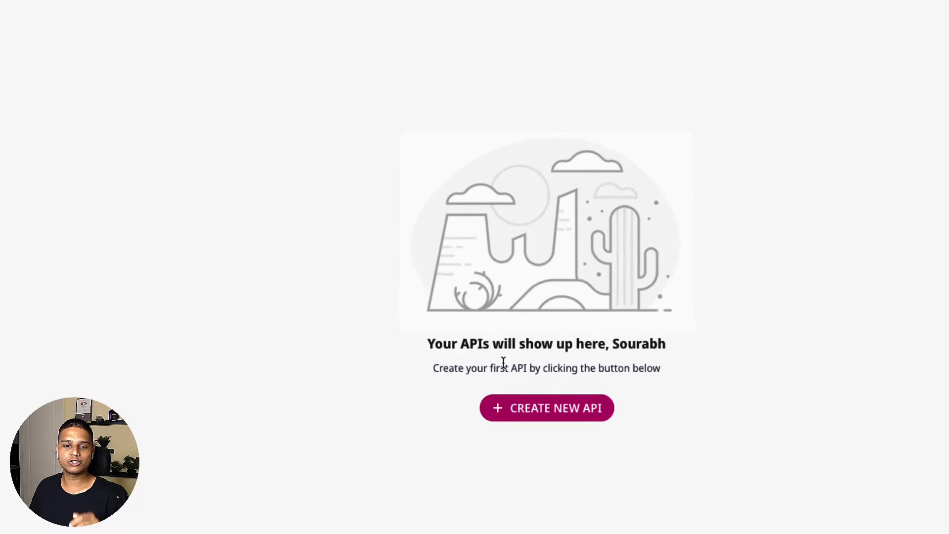
{"action": "left_click", "coordinate": [564, 419]}
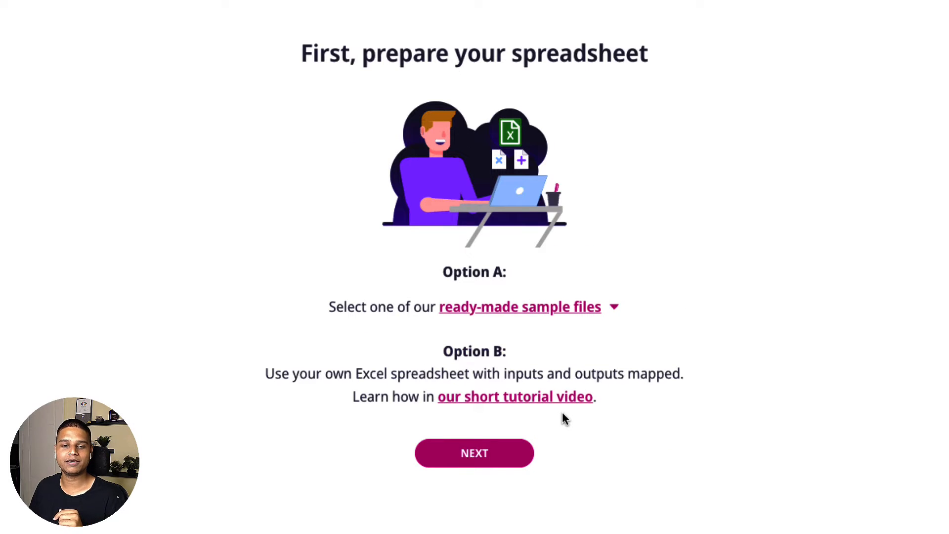
{"action": "left_click", "coordinate": [520, 450]}
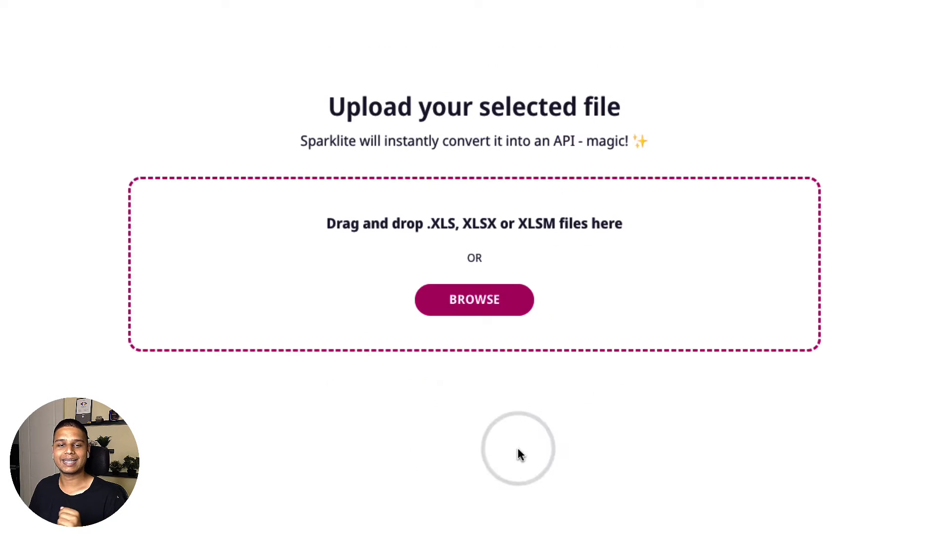
{"action": "left_click", "coordinate": [499, 302]}
{"action": "left_click", "coordinate": [309, 82]}
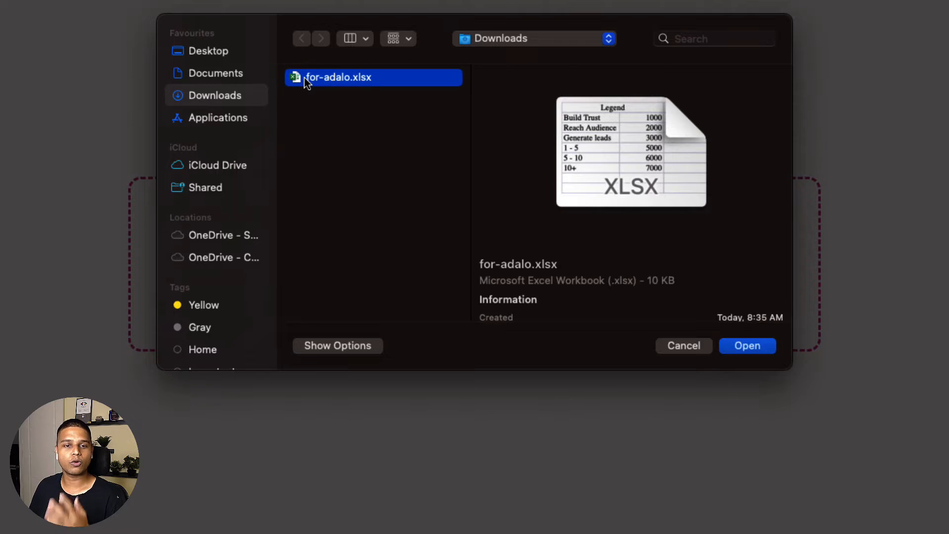
{"action": "double_click", "coordinate": [331, 79]}
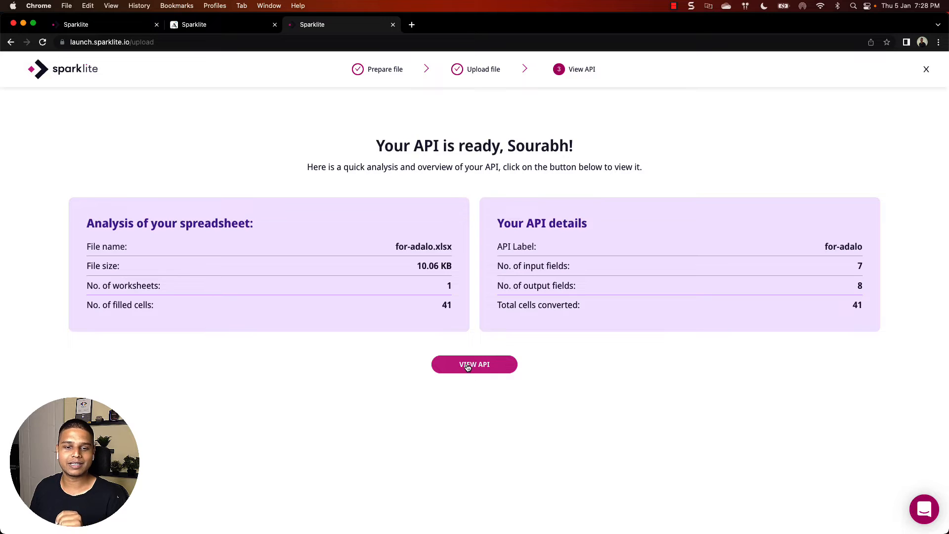
{"action": "left_click", "coordinate": [468, 366]}
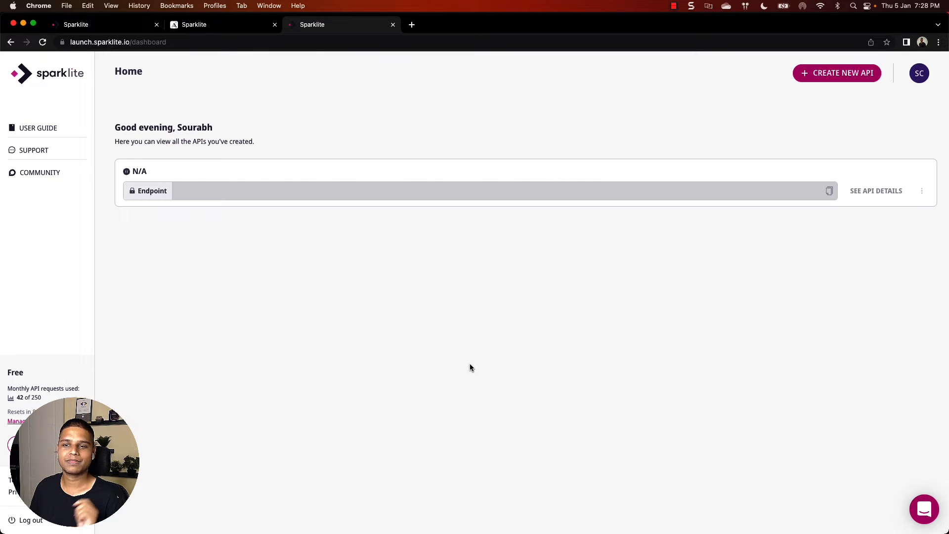
{"action": "left_click", "coordinate": [870, 193]}
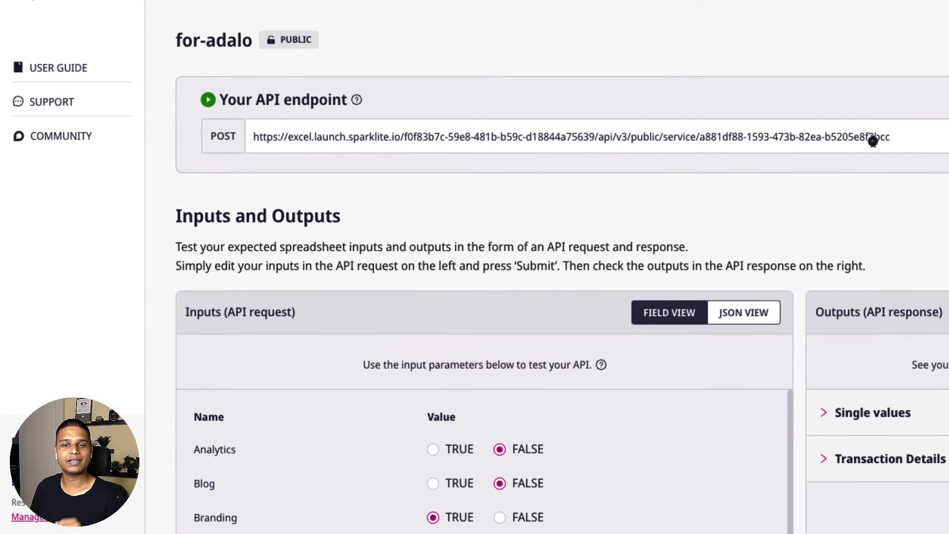
Step: Highlight the for-adalo API's endpoint URL and its request method for inspection
{"action": "triple_click", "coordinate": [570, 176]}
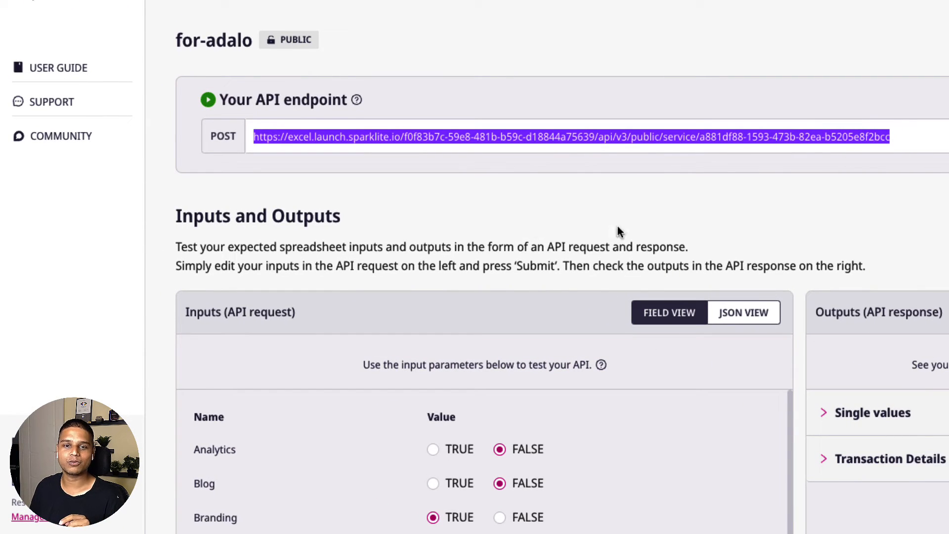
{"action": "double_click", "coordinate": [226, 139]}
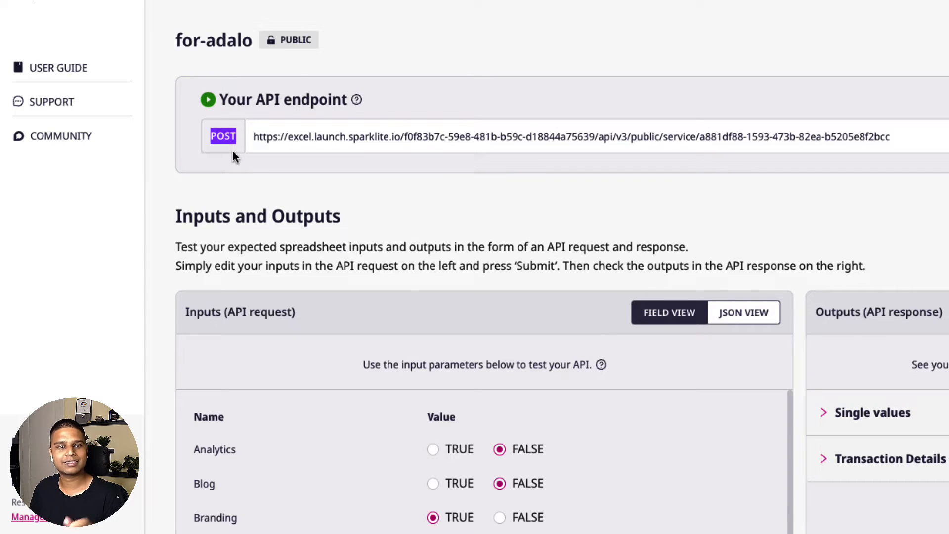
{"action": "left_click", "coordinate": [233, 149]}
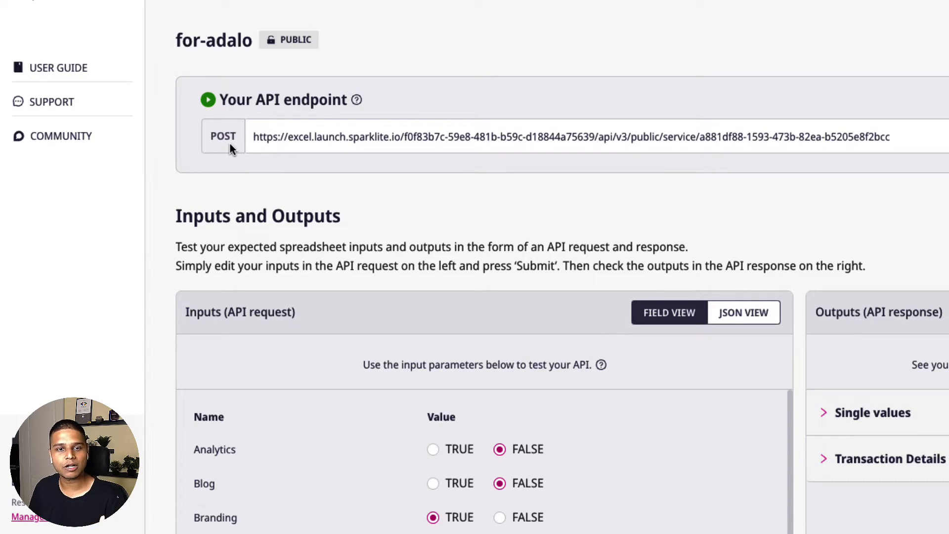
Step: In the API request test inputs, set Blog to True, Branding to False and Goals to Build Trust
{"action": "scroll", "coordinate": [420, 308], "scroll_direction": "down", "scroll_amount": 4}
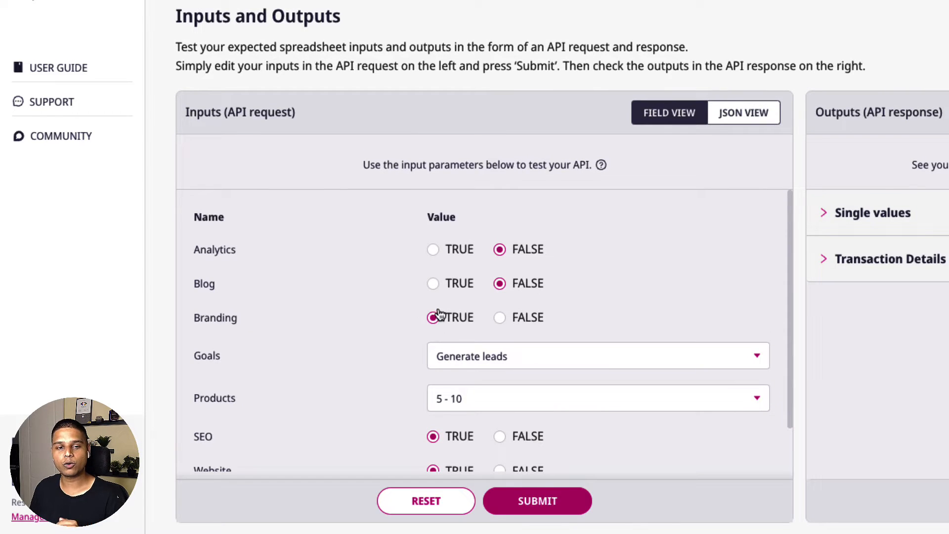
{"action": "left_click", "coordinate": [435, 289]}
{"action": "left_click", "coordinate": [434, 289]}
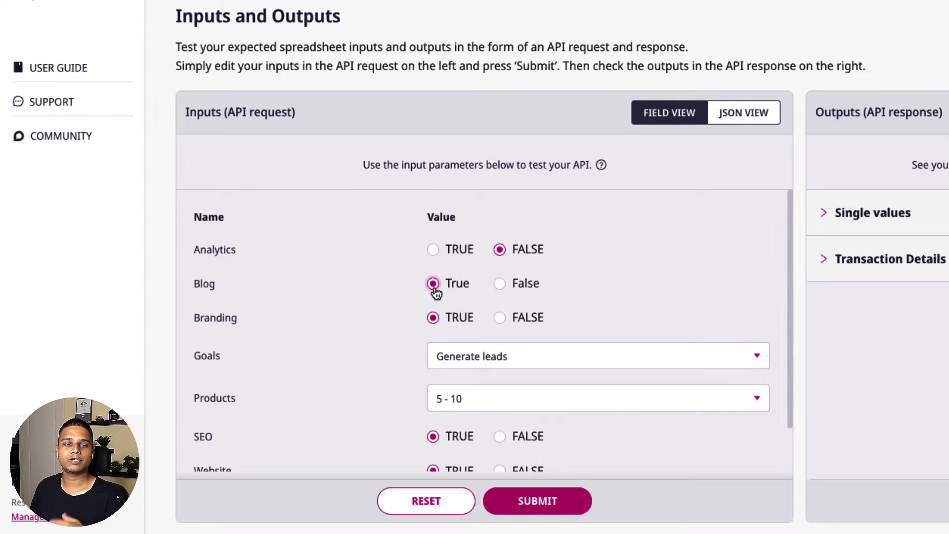
{"action": "left_click", "coordinate": [499, 319]}
{"action": "left_click", "coordinate": [499, 319]}
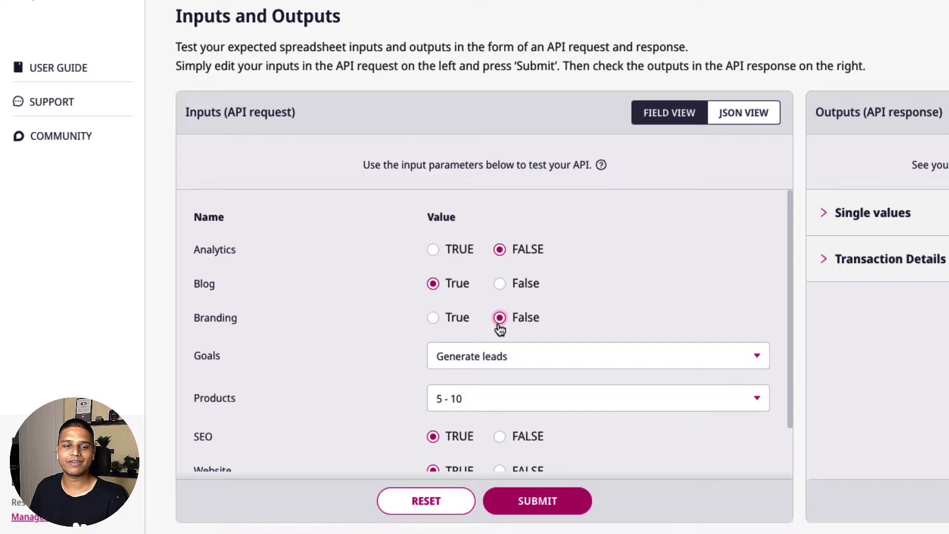
{"action": "scroll", "coordinate": [494, 354], "scroll_direction": "down", "scroll_amount": 1}
{"action": "left_click", "coordinate": [502, 328]}
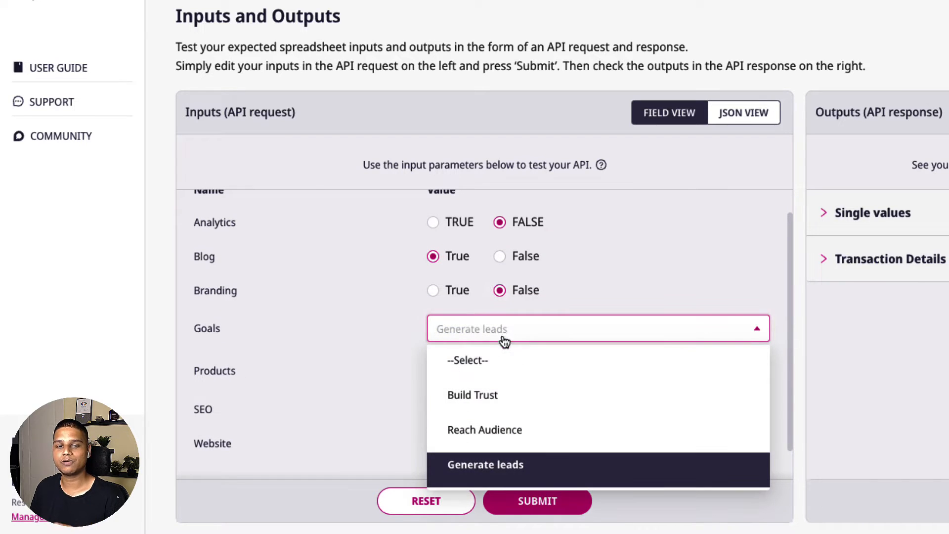
{"action": "left_click", "coordinate": [501, 399]}
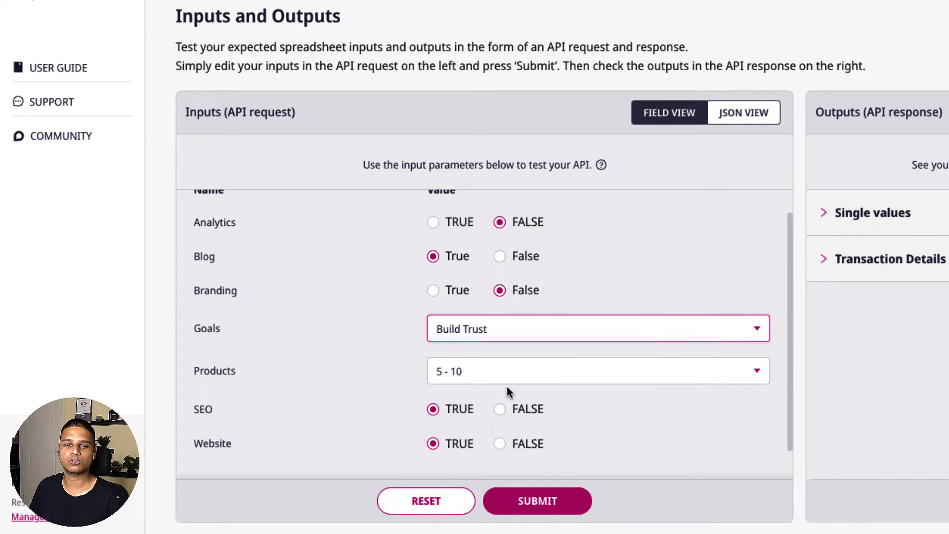
Step: Set Products to 1 - 5, submit the API test request, and highlight the Total value in the response
{"action": "left_click", "coordinate": [498, 376]}
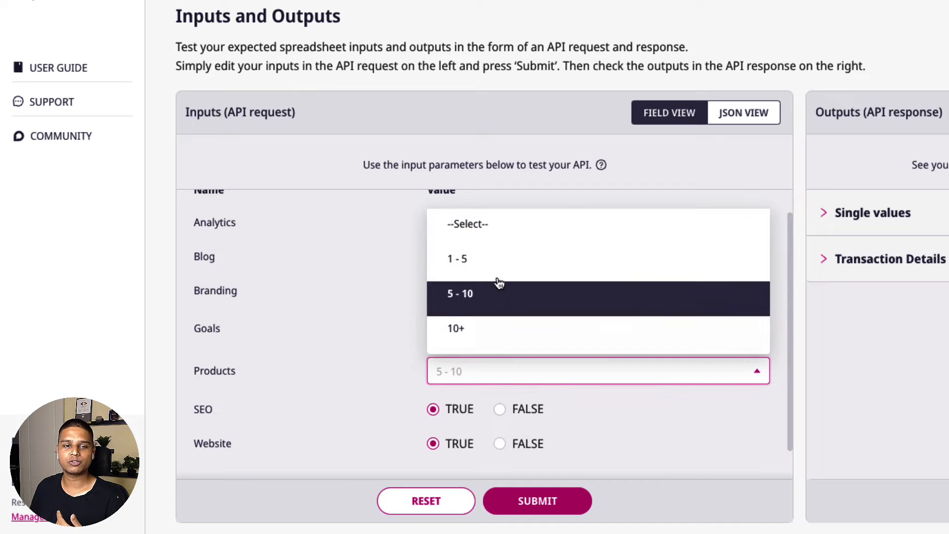
{"action": "left_click", "coordinate": [500, 264]}
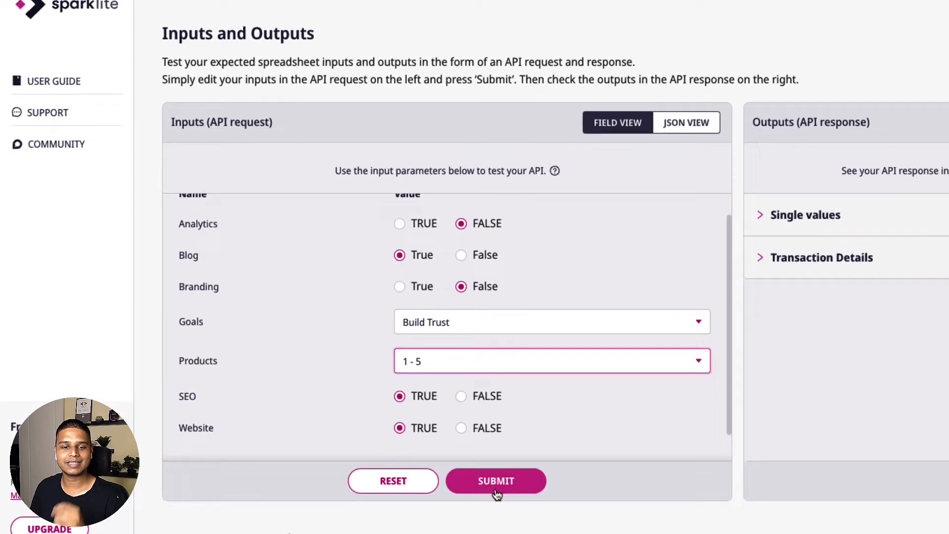
{"action": "left_click", "coordinate": [497, 492]}
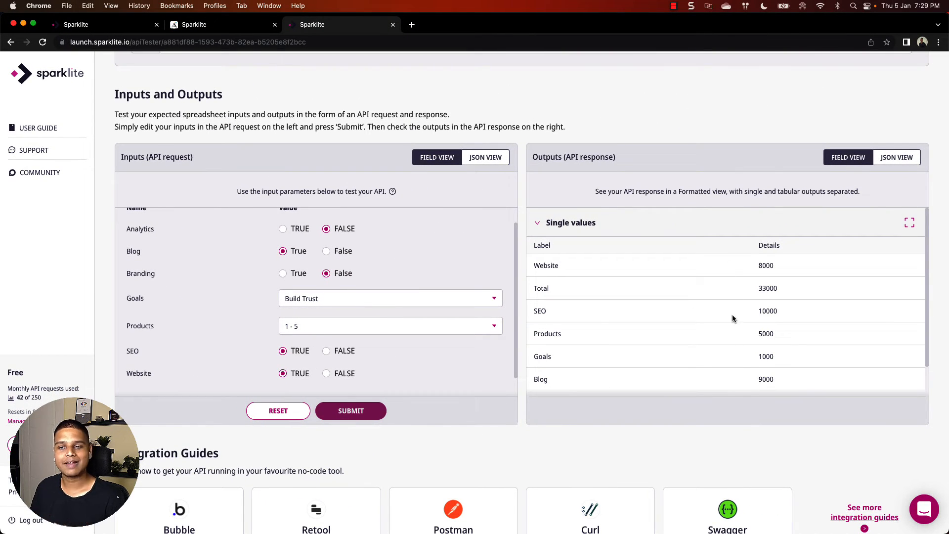
{"action": "scroll", "coordinate": [756, 352], "scroll_direction": "down", "scroll_amount": 3}
{"action": "scroll", "coordinate": [756, 358], "scroll_direction": "up", "scroll_amount": 3}
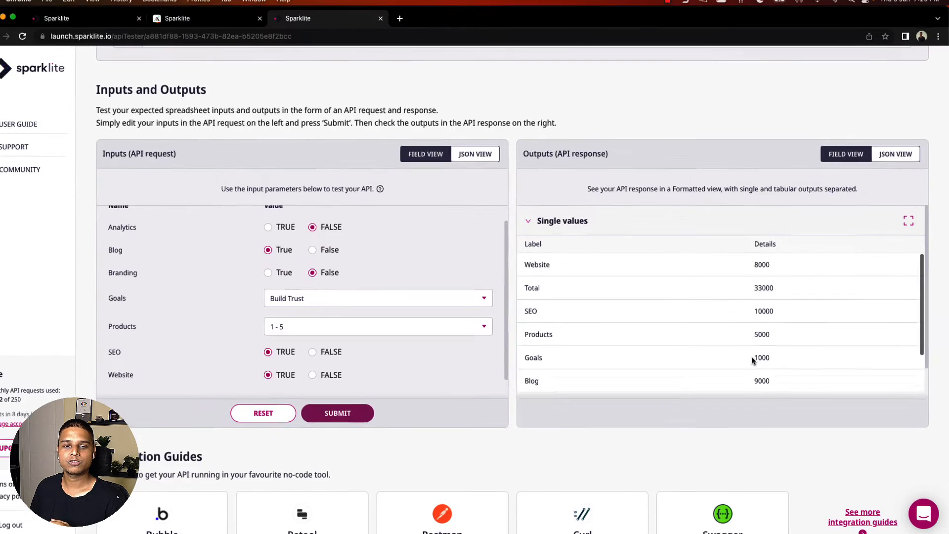
{"action": "double_click", "coordinate": [764, 288]}
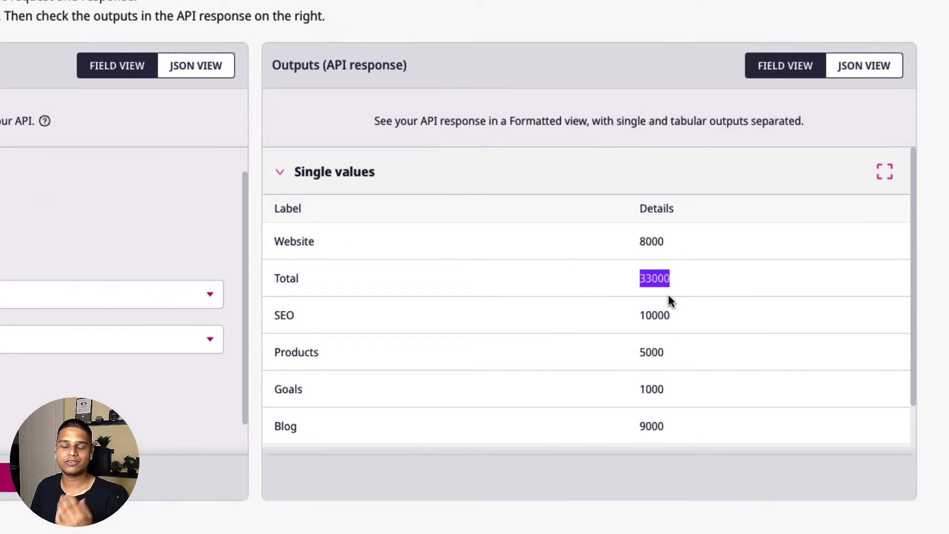
Step: Show the API response as JSON and expand response_data and its outputs to examine the returned values
{"action": "left_click", "coordinate": [854, 79]}
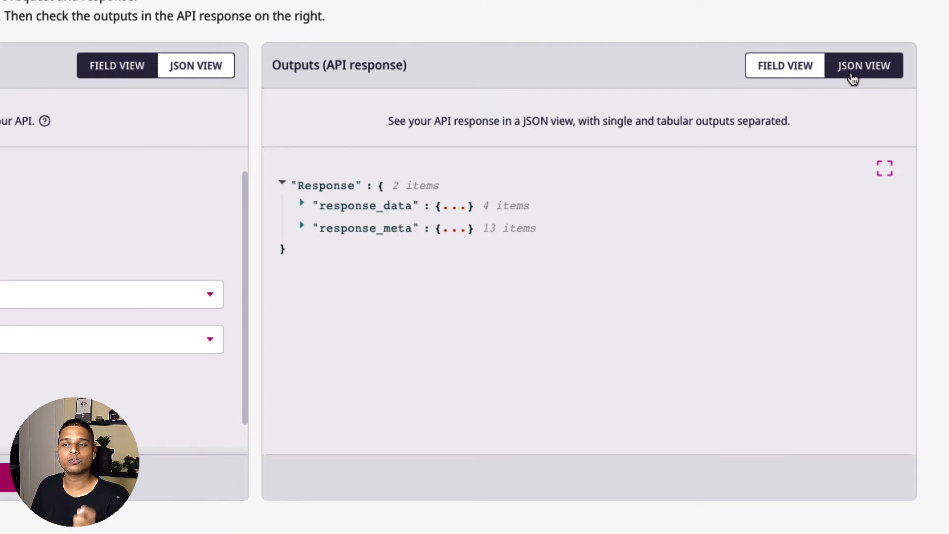
{"action": "left_click", "coordinate": [303, 203]}
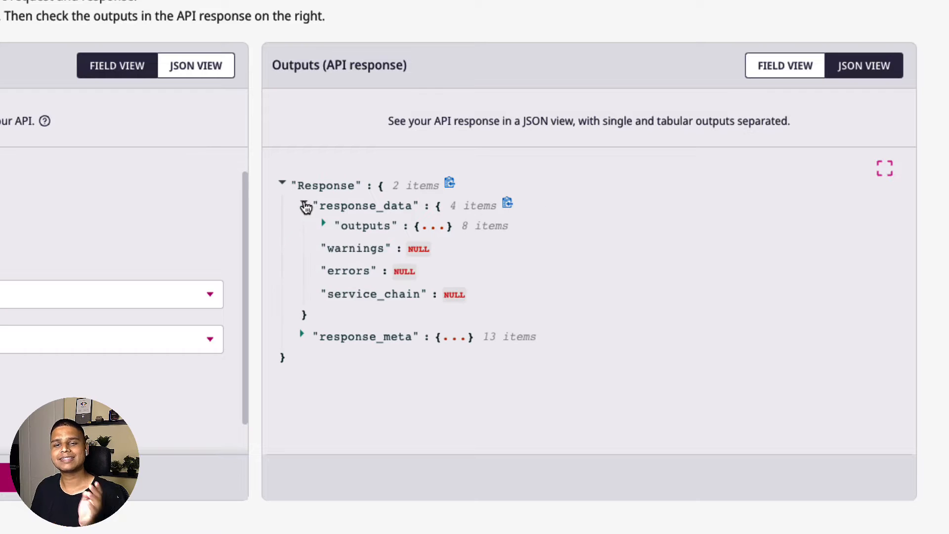
{"action": "left_click", "coordinate": [325, 223]}
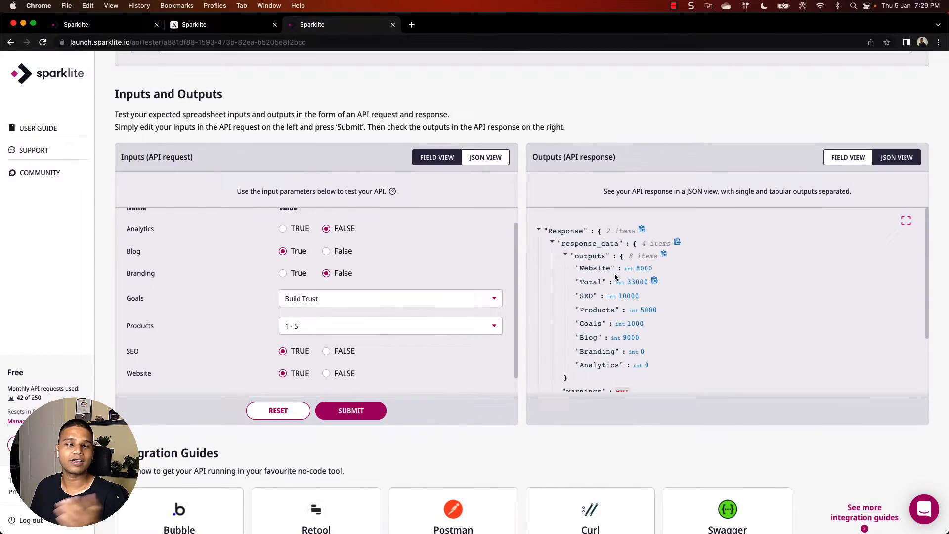
Step: Look through the Bubble, Retool and Postman integration guides, and copy the header key from Postman's manual integration details
{"action": "scroll", "coordinate": [615, 278], "scroll_direction": "down", "scroll_amount": 5}
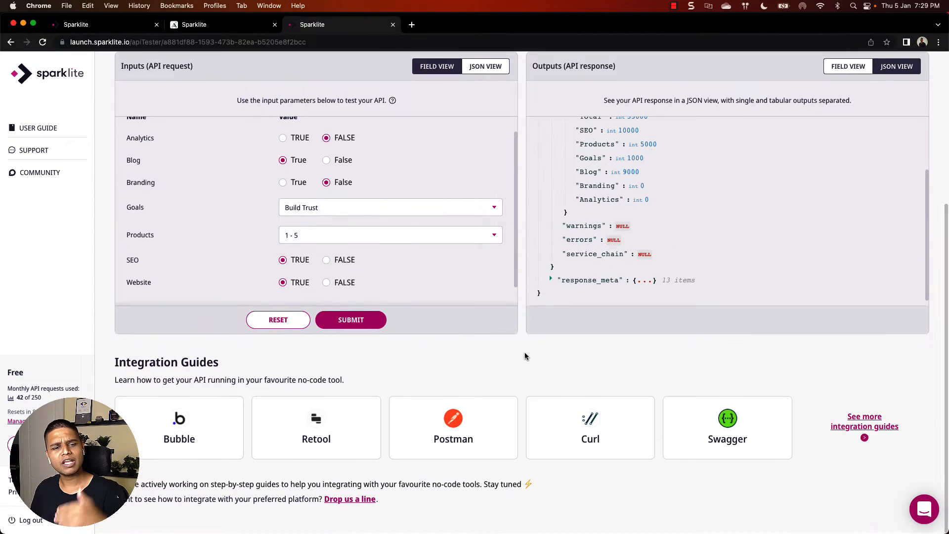
{"action": "left_click", "coordinate": [209, 421]}
{"action": "left_click", "coordinate": [340, 344]}
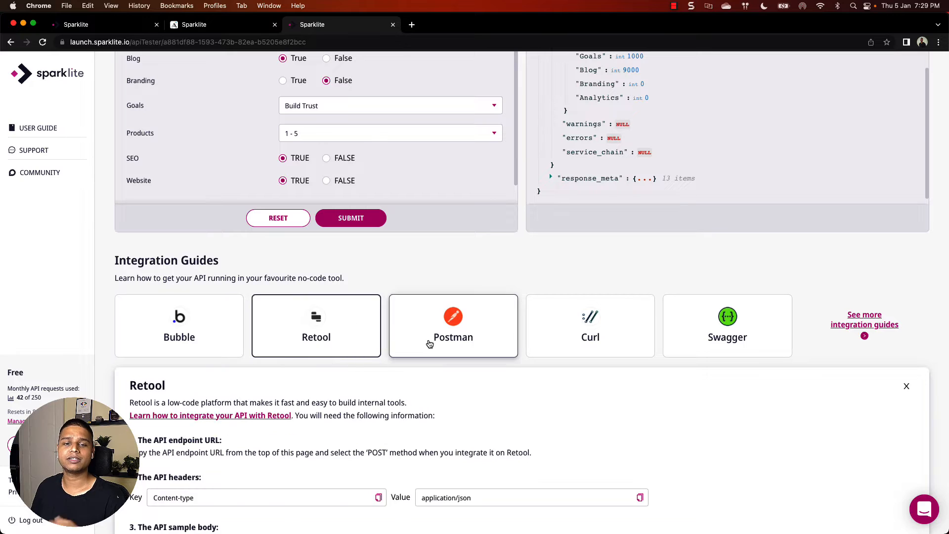
{"action": "left_click", "coordinate": [431, 340]}
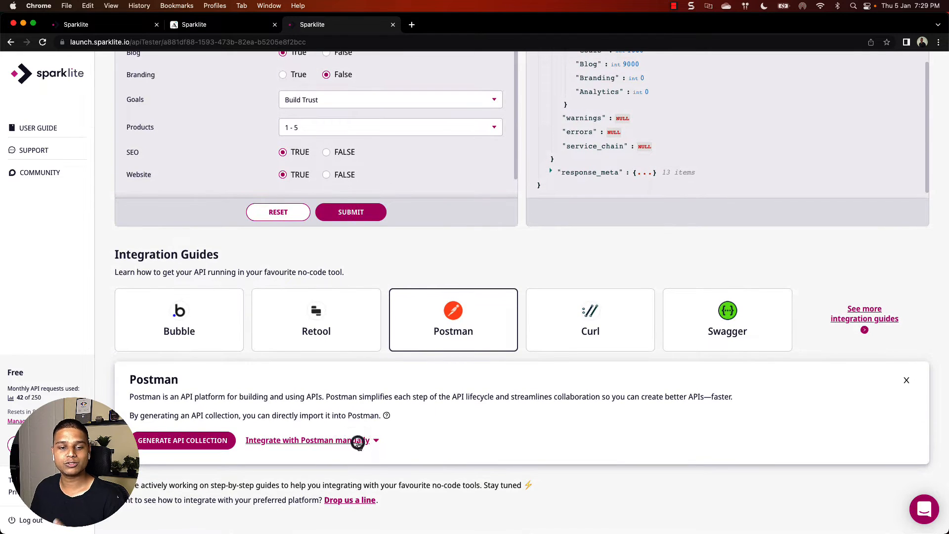
{"action": "left_click", "coordinate": [360, 441]}
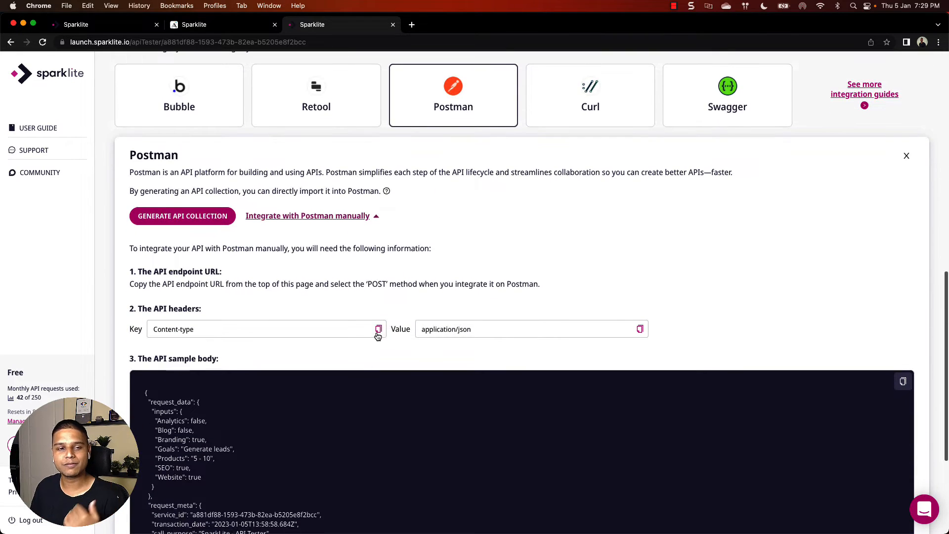
{"action": "left_click", "coordinate": [378, 330]}
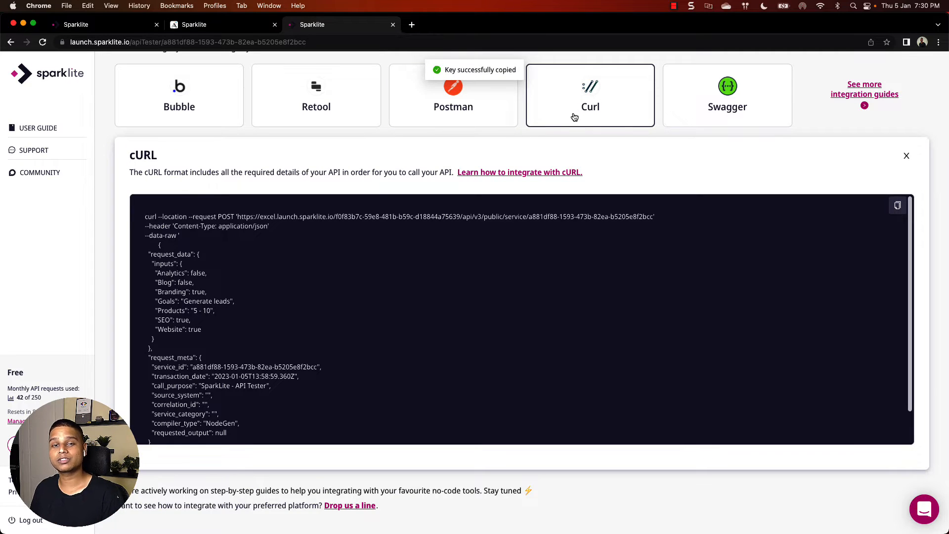
Step: Reopen the Postman guide's manual integration details and examine the API headers and sample body
{"action": "left_click", "coordinate": [499, 121]}
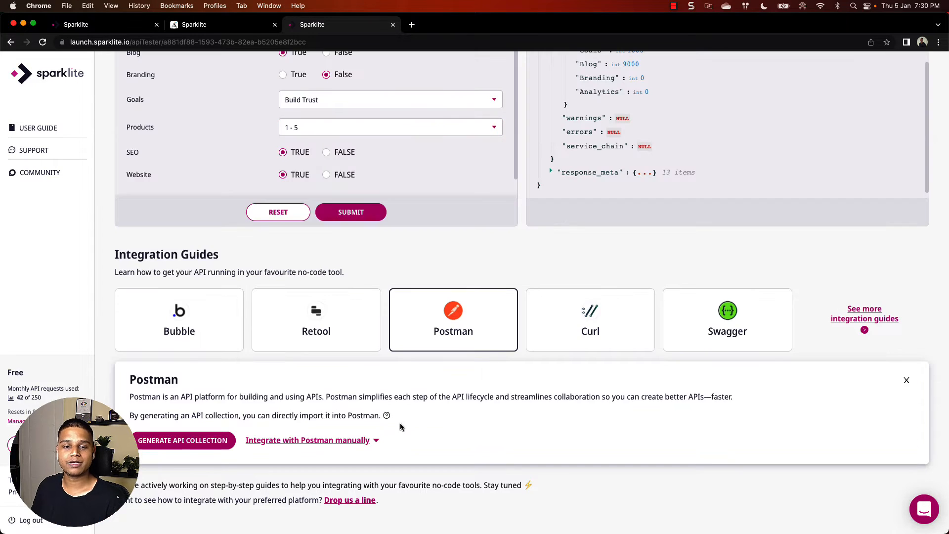
{"action": "left_click", "coordinate": [365, 440]}
{"action": "scroll", "coordinate": [455, 413], "scroll_direction": "down", "scroll_amount": 8}
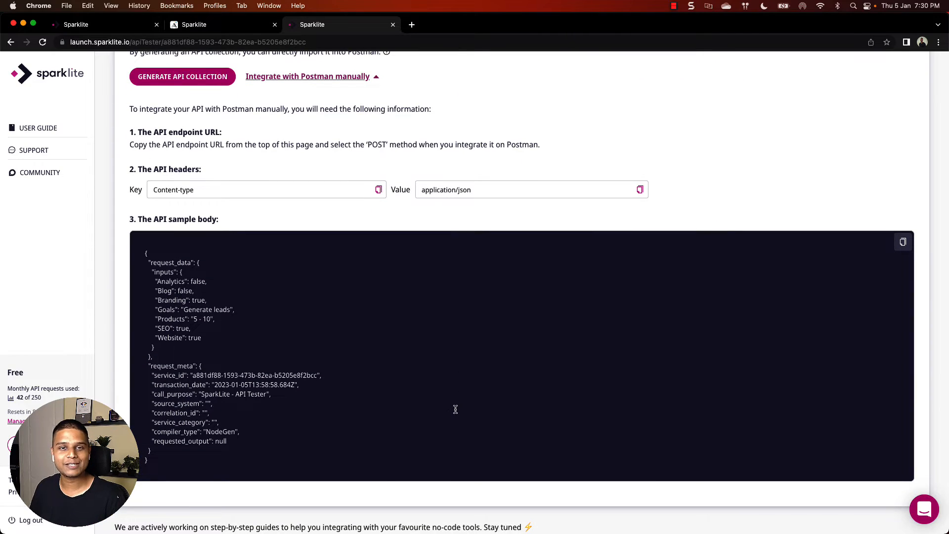
{"action": "scroll", "coordinate": [455, 409], "scroll_direction": "up", "scroll_amount": 1}
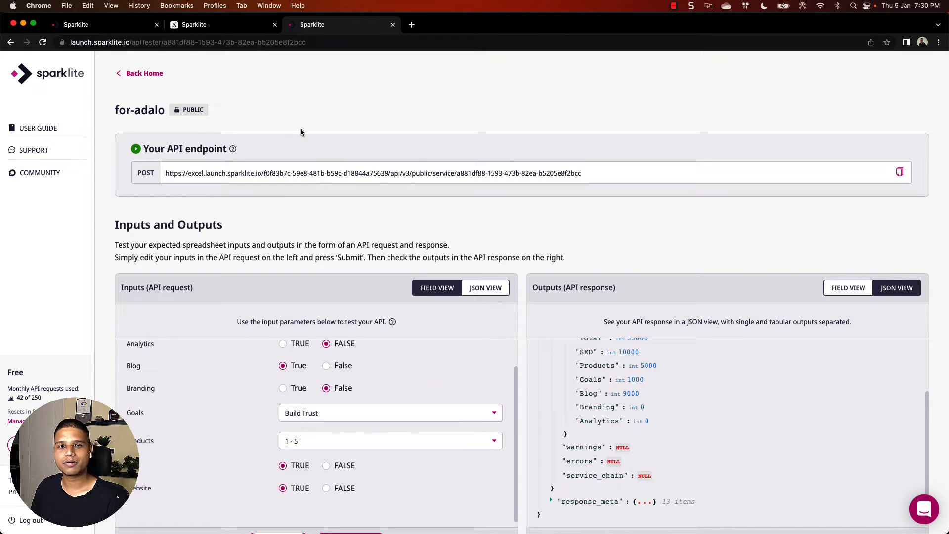
Step: Switch to Adalo in the browser and inspect the pricing calculator's title and its Analytics, SEO and Blog labels
{"action": "left_click", "coordinate": [236, 28]}
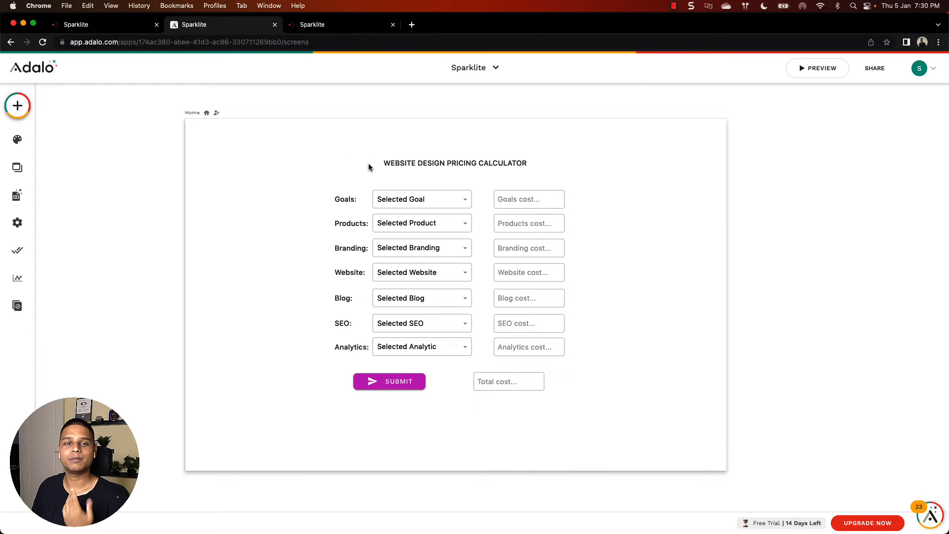
{"action": "left_click", "coordinate": [385, 163]}
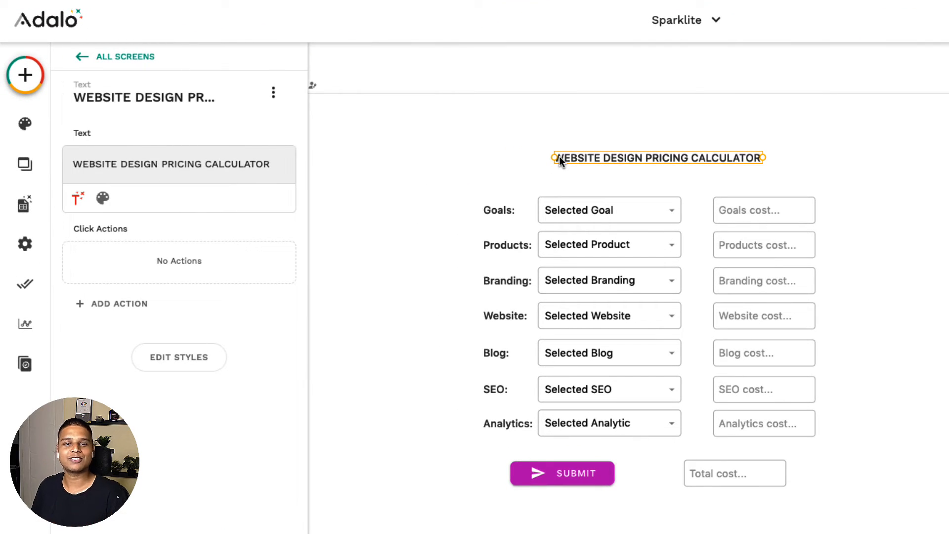
{"action": "left_click", "coordinate": [488, 421]}
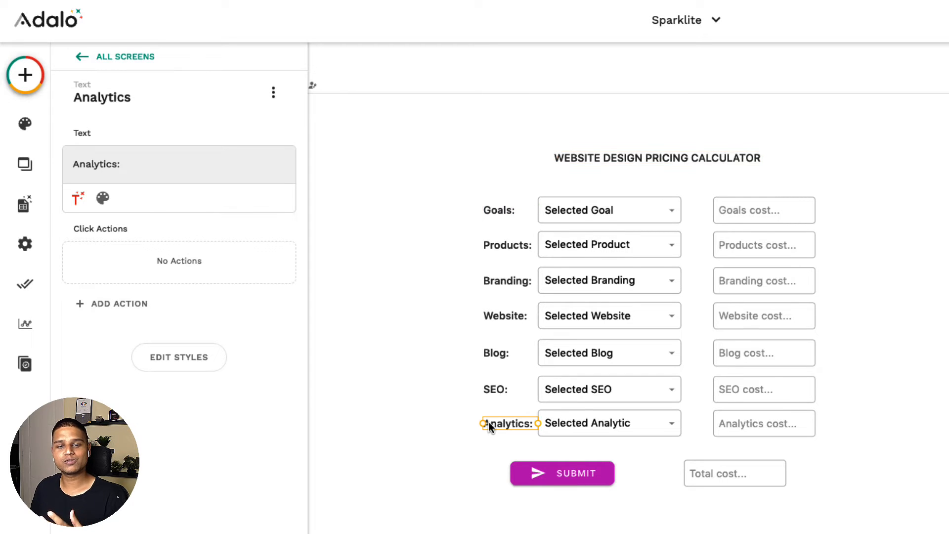
{"action": "left_click", "coordinate": [491, 390]}
{"action": "left_click", "coordinate": [493, 355]}
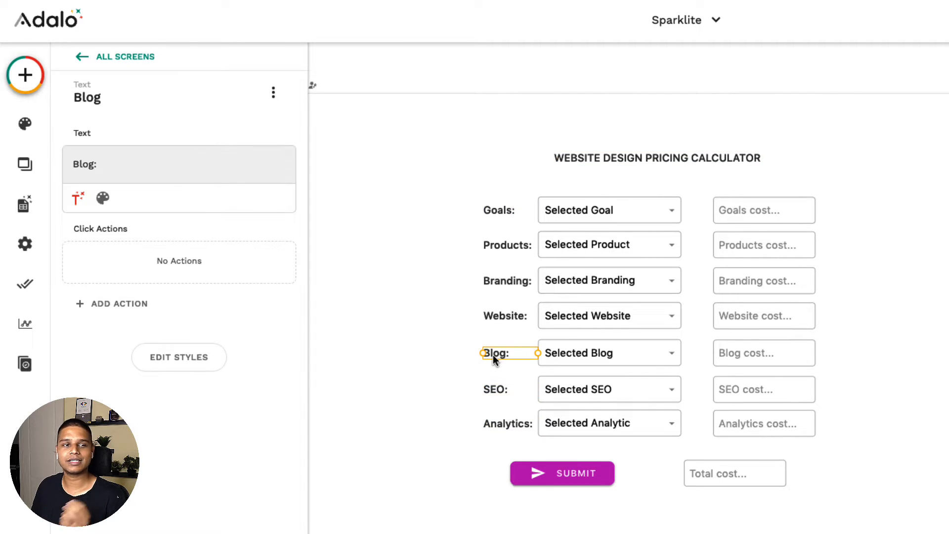
Step: Inspect the settings of the Goals and Products dropdown menus on the calculator screen
{"action": "left_click", "coordinate": [599, 210]}
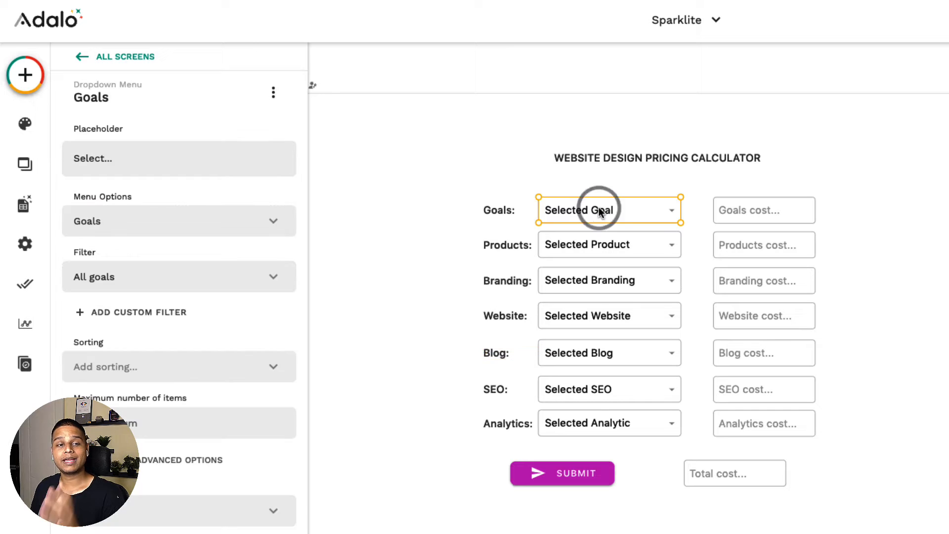
{"action": "left_click", "coordinate": [629, 248]}
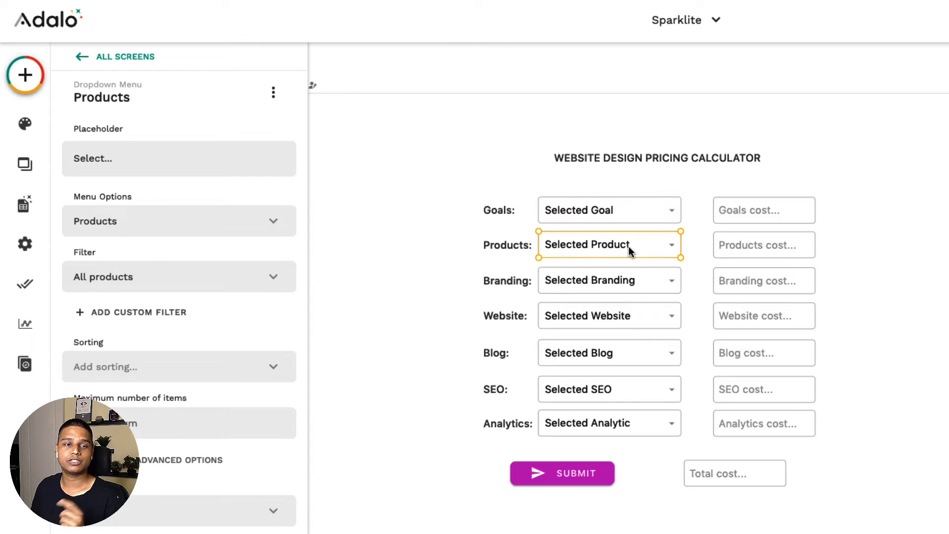
{"action": "left_click", "coordinate": [629, 216]}
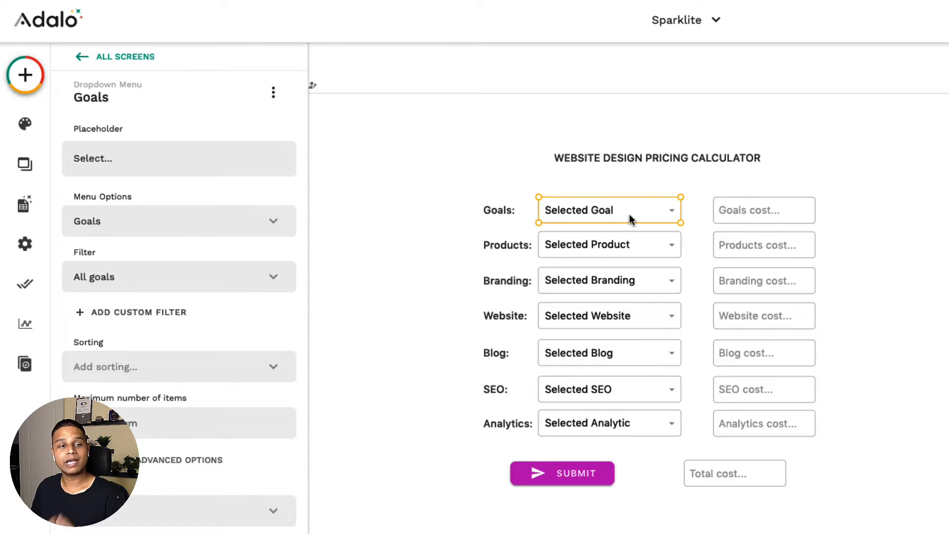
Step: Open the app's database collections and view the records of the Goals collection
{"action": "left_click", "coordinate": [39, 213]}
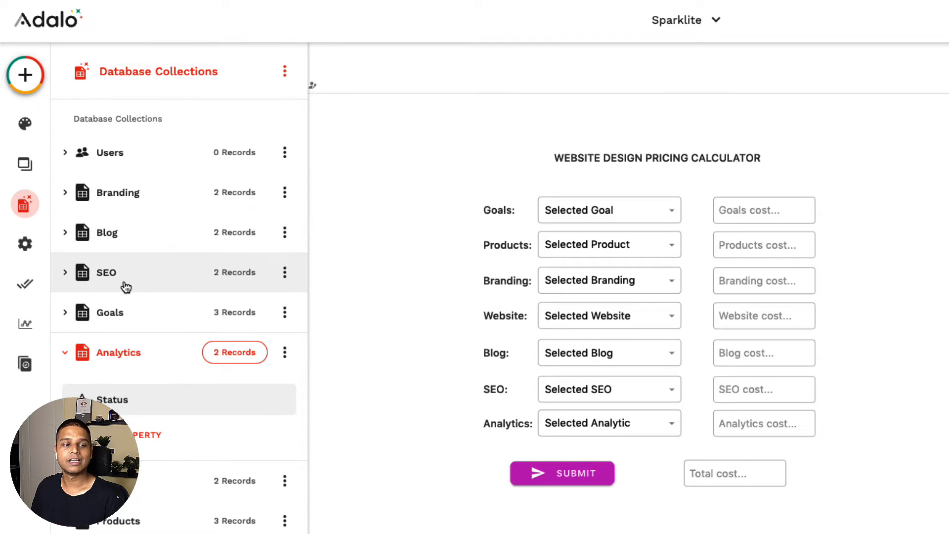
{"action": "scroll", "coordinate": [130, 290], "scroll_direction": "down", "scroll_amount": 1}
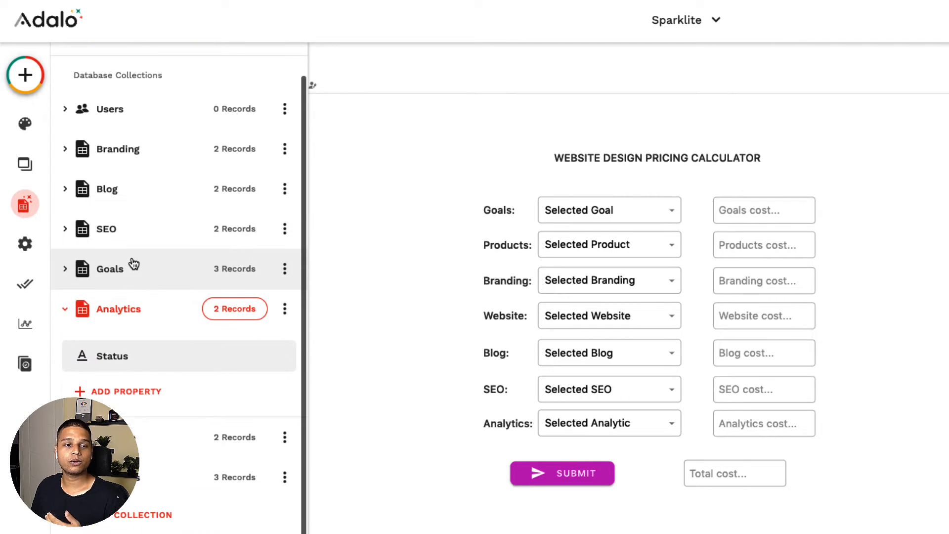
{"action": "left_click", "coordinate": [132, 267]}
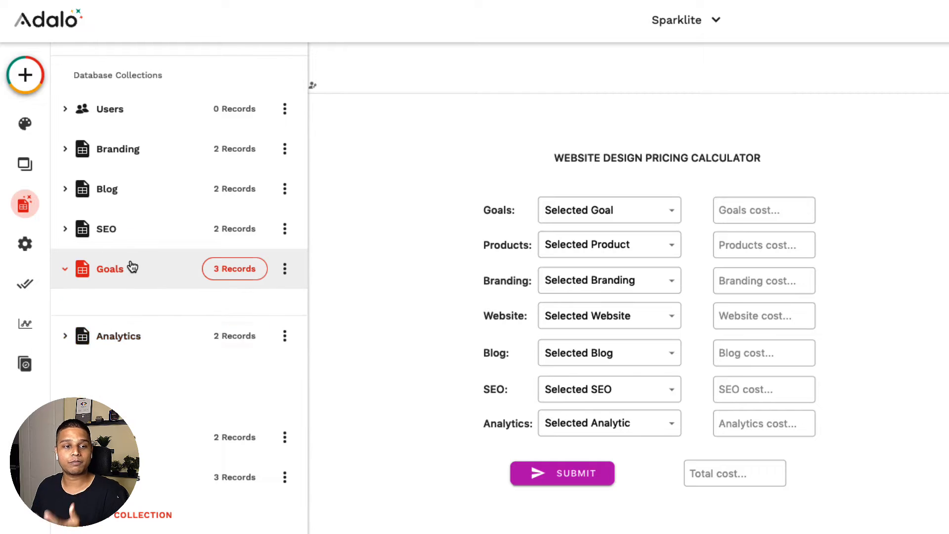
{"action": "left_click", "coordinate": [215, 273]}
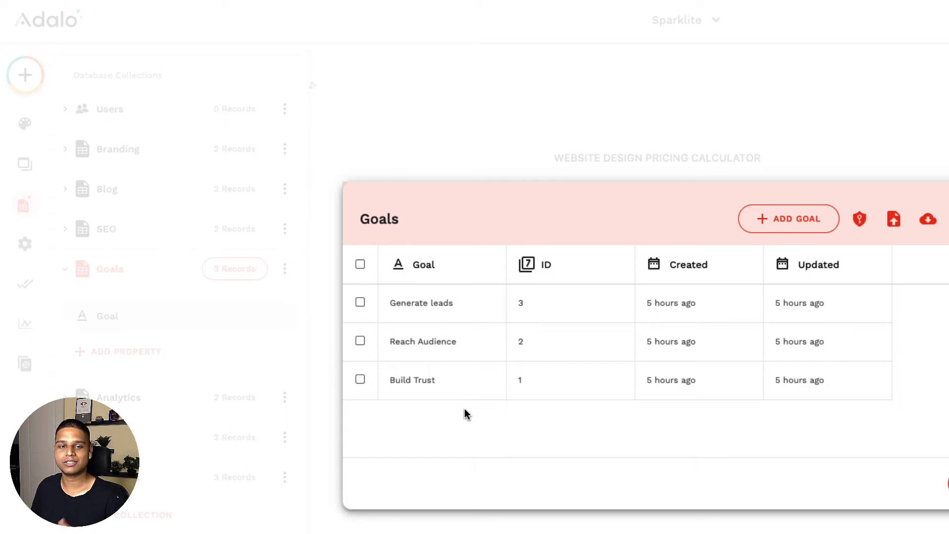
{"action": "key", "text": "Escape"}
Step: View the records of the Products and SEO collections, closing each record list after checking it
{"action": "scroll", "coordinate": [244, 445], "scroll_direction": "down", "scroll_amount": 1}
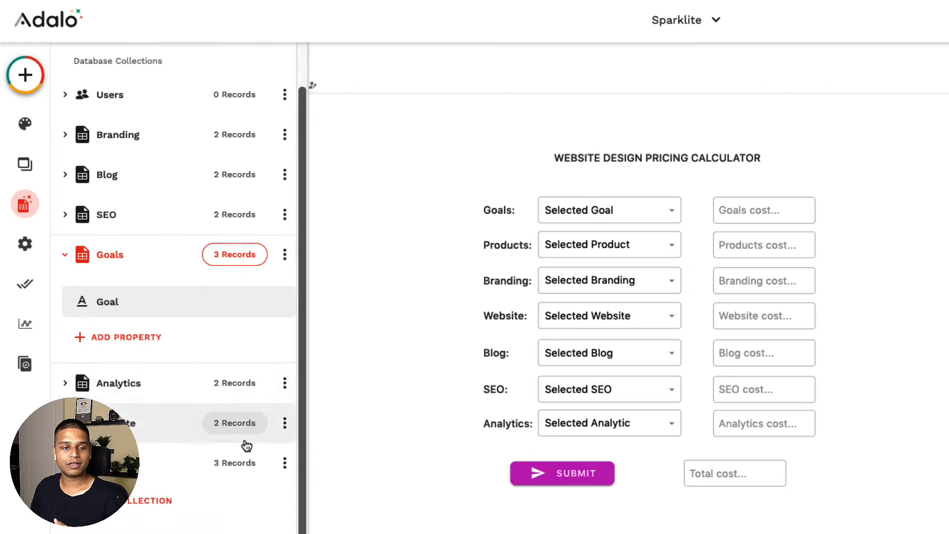
{"action": "left_click", "coordinate": [242, 462]}
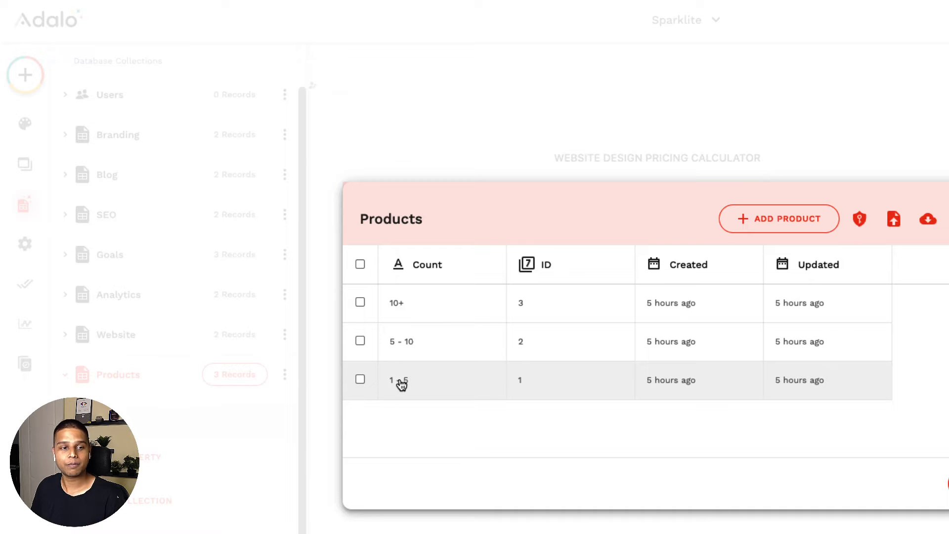
{"action": "key", "text": "Escape"}
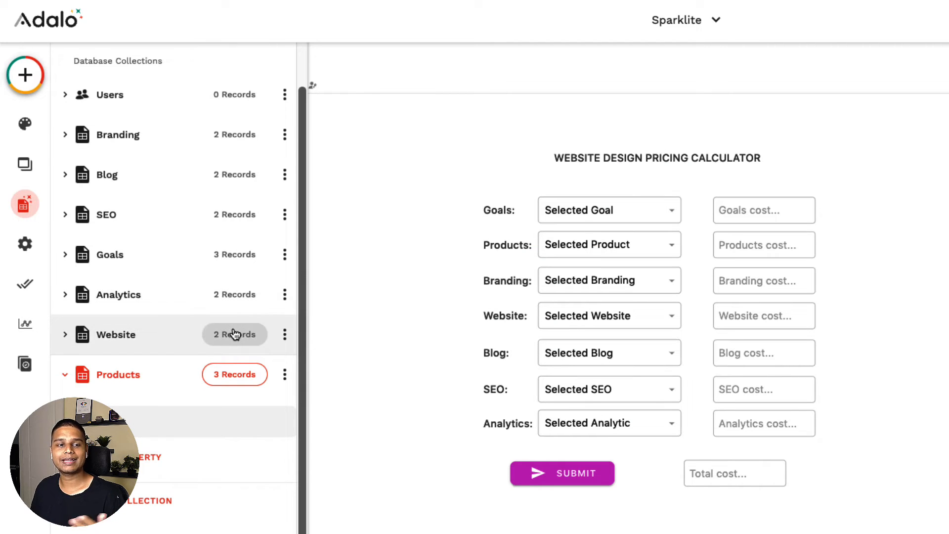
{"action": "left_click", "coordinate": [239, 222]}
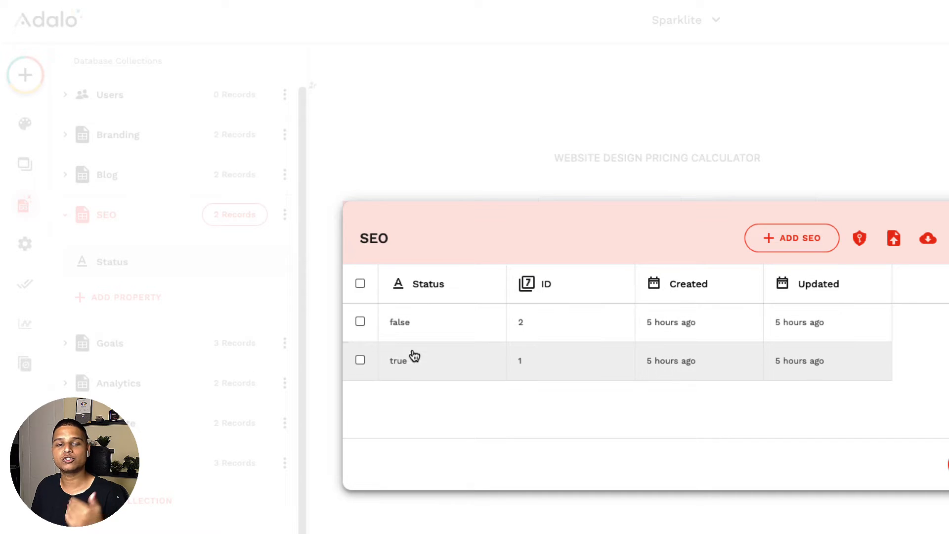
{"action": "key", "text": "Escape"}
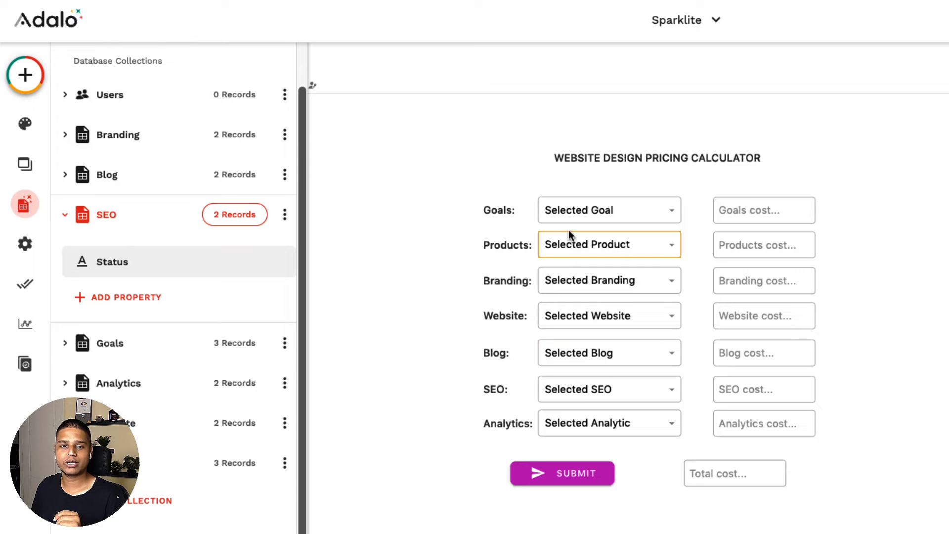
Step: Check the component names and menu options of the Goals, Products, Branding and Website dropdowns in turn
{"action": "left_click", "coordinate": [563, 217]}
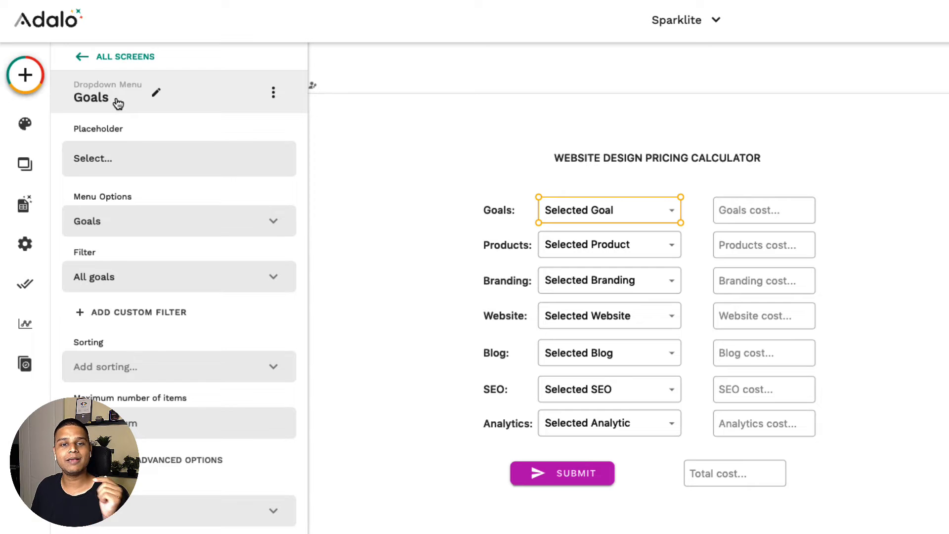
{"action": "left_click", "coordinate": [616, 248]}
{"action": "left_click", "coordinate": [612, 280]}
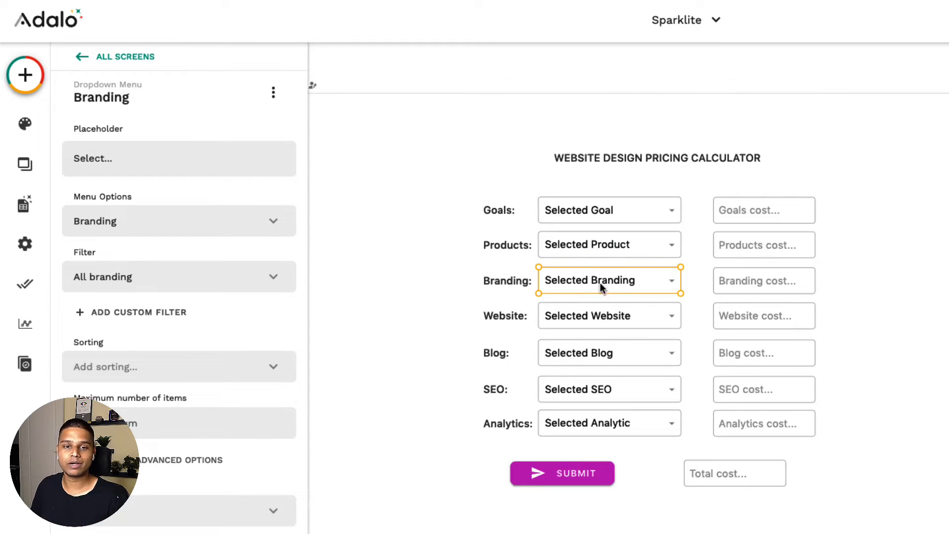
{"action": "left_click", "coordinate": [575, 313]}
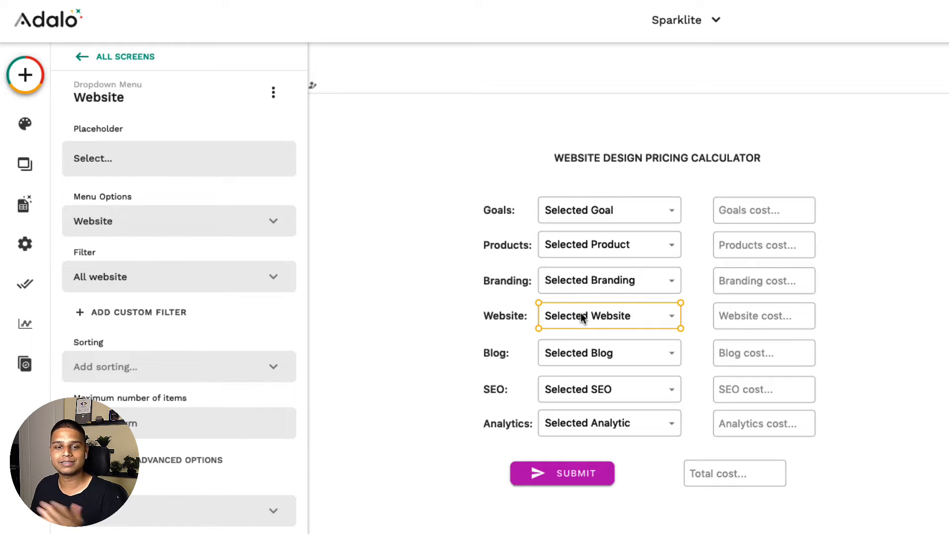
Step: Check the Blog dropdown's settings and review the click actions attached to the Submit button
{"action": "left_click", "coordinate": [586, 344]}
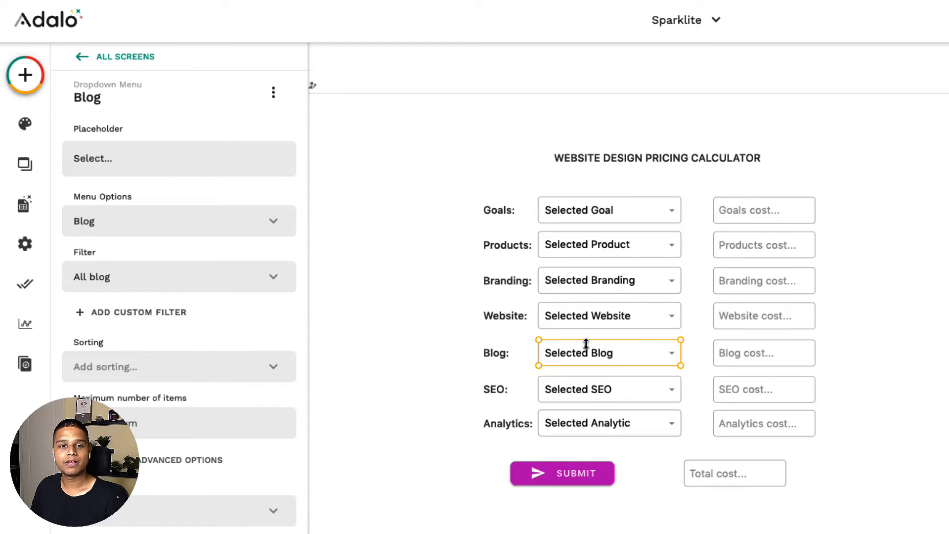
{"action": "left_click", "coordinate": [621, 459]}
{"action": "left_click", "coordinate": [596, 473]}
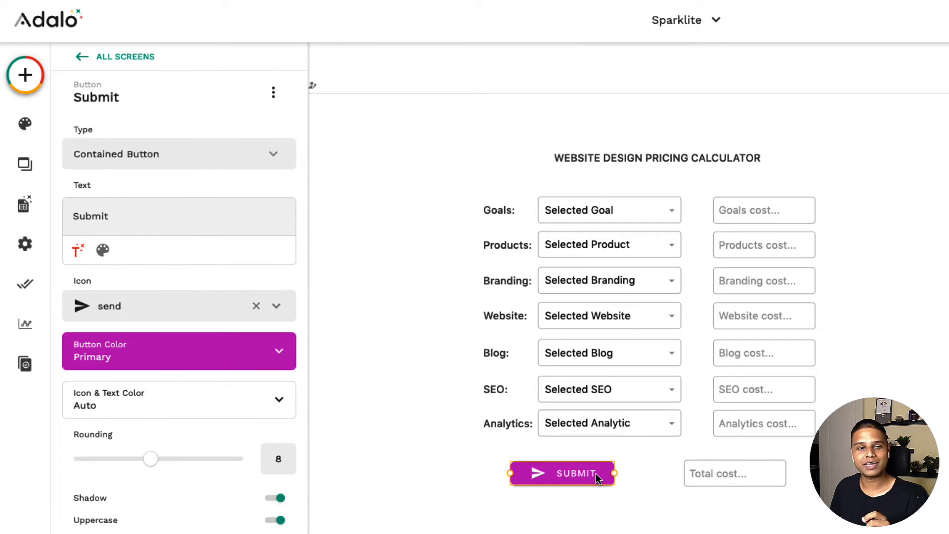
{"action": "scroll", "coordinate": [212, 421], "scroll_direction": "down", "scroll_amount": 4}
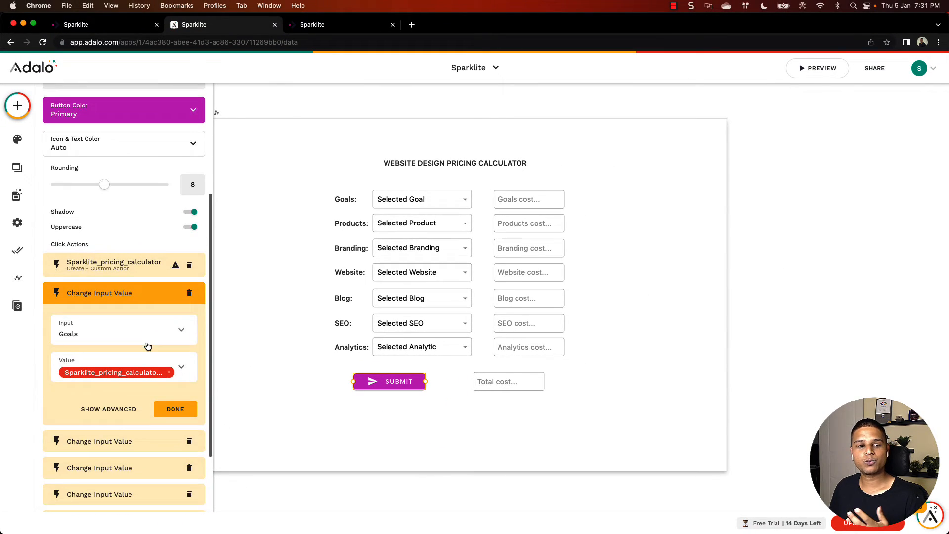
{"action": "scroll", "coordinate": [147, 345], "scroll_direction": "down", "scroll_amount": 5}
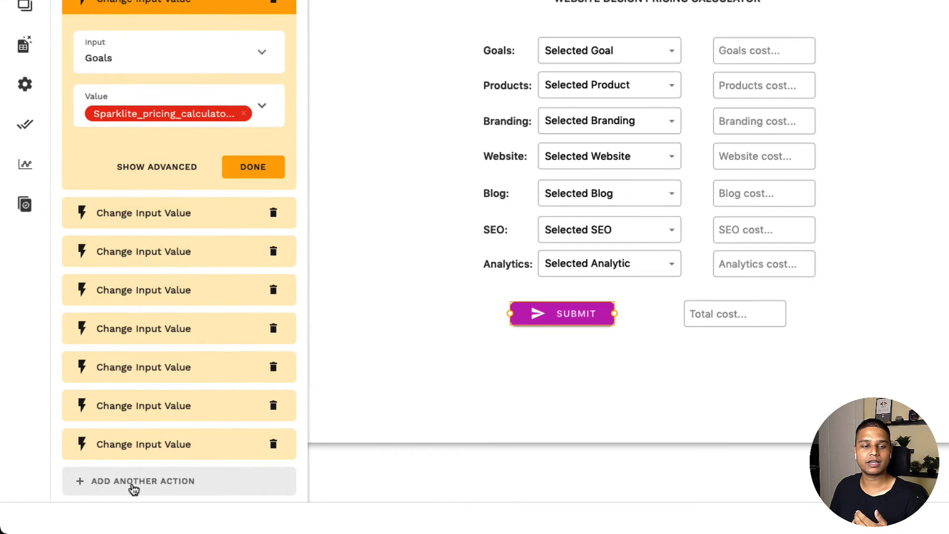
{"action": "left_click", "coordinate": [134, 486]}
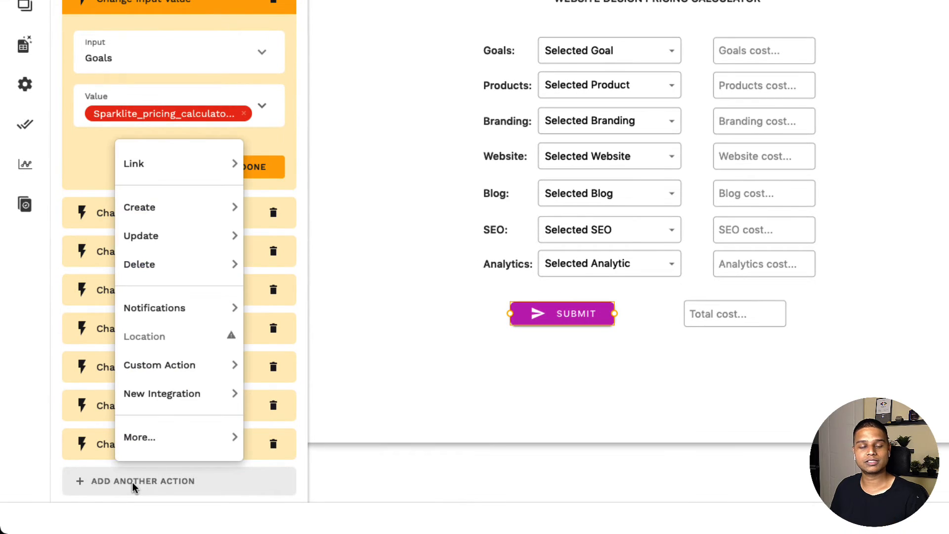
{"action": "mouse_move", "coordinate": [144, 394]}
{"action": "mouse_move", "coordinate": [162, 371]}
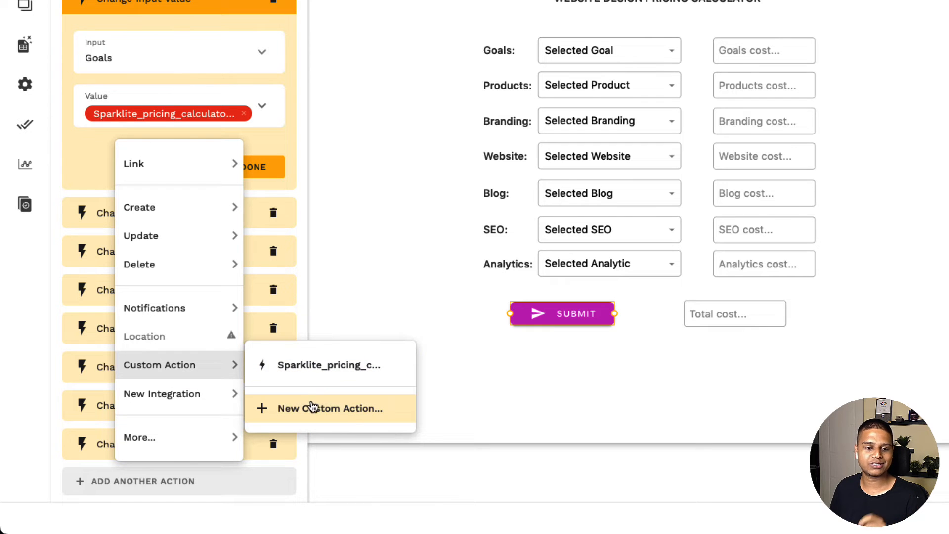
{"action": "left_click", "coordinate": [313, 408]}
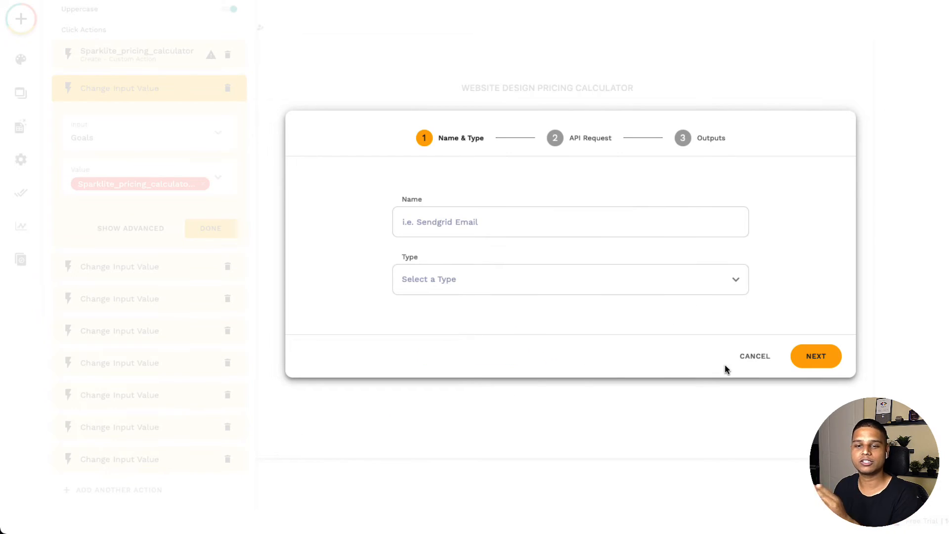
{"action": "left_click", "coordinate": [751, 369]}
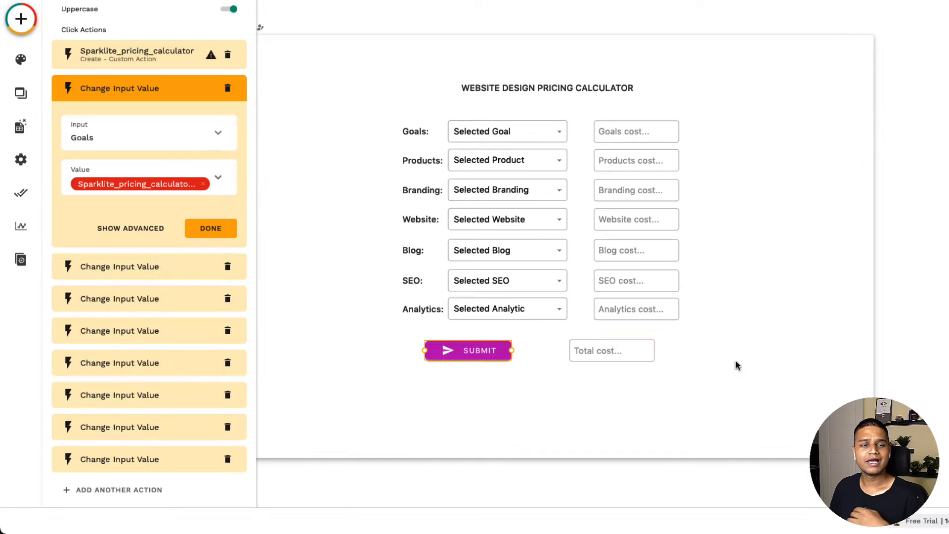
Step: Open the Submit button's Sparklite_pricing_calculator custom action for editing, keep its type as Create, and continue to the API request settings
{"action": "scroll", "coordinate": [217, 316], "scroll_direction": "up", "scroll_amount": 3}
{"action": "left_click", "coordinate": [141, 214]}
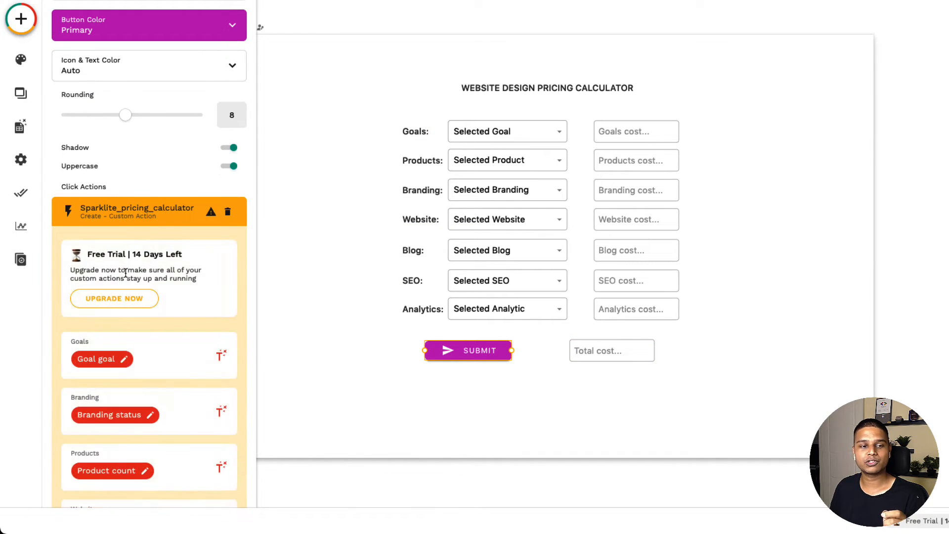
{"action": "scroll", "coordinate": [126, 287], "scroll_direction": "down", "scroll_amount": 6}
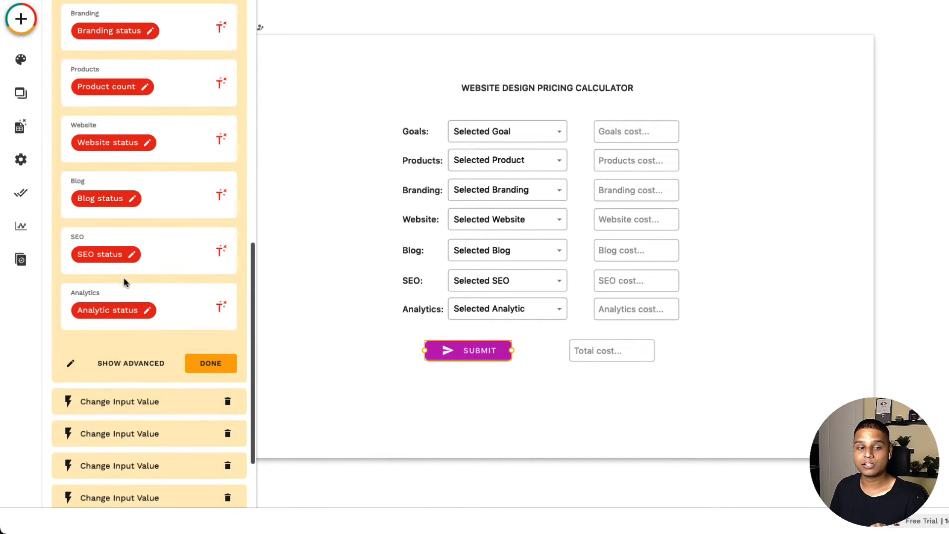
{"action": "left_click", "coordinate": [71, 363]}
{"action": "left_click", "coordinate": [561, 226]}
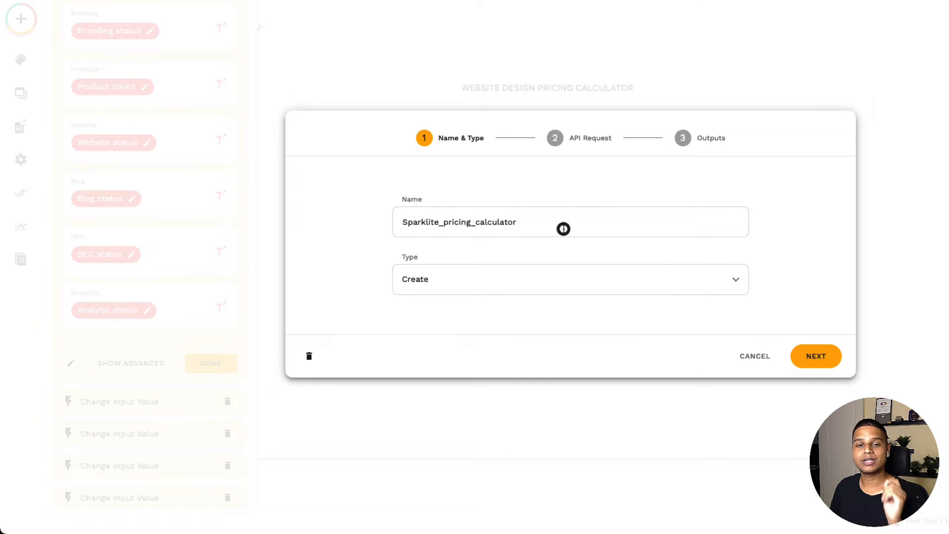
{"action": "left_click", "coordinate": [544, 275]}
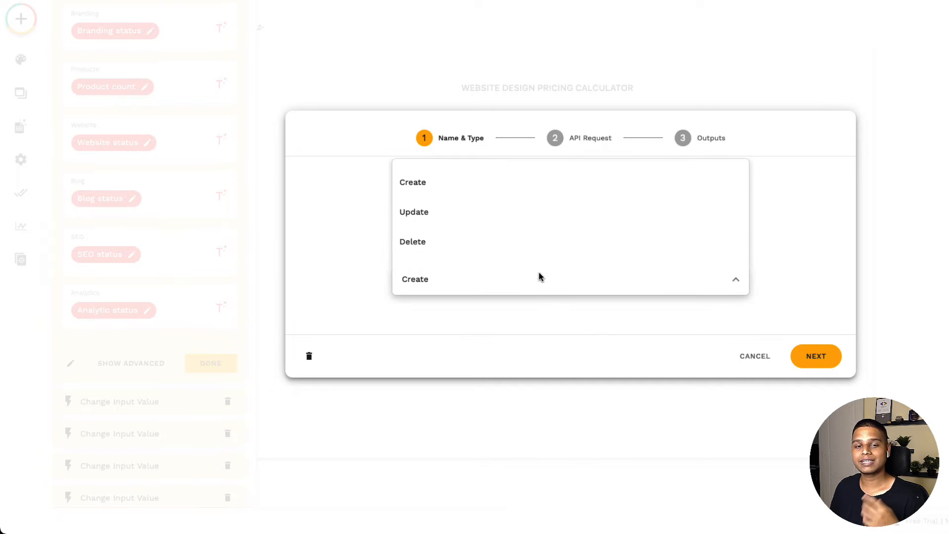
{"action": "left_click", "coordinate": [534, 275]}
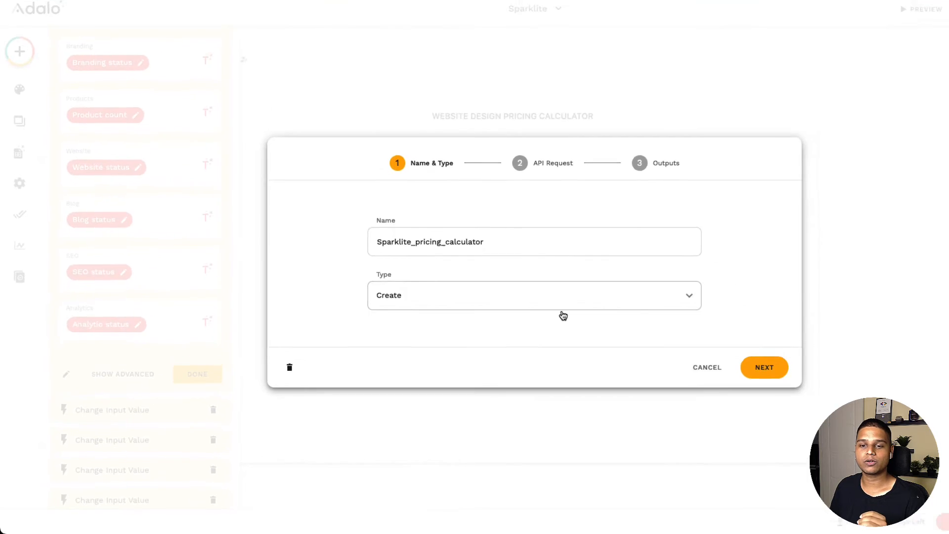
{"action": "left_click", "coordinate": [816, 356]}
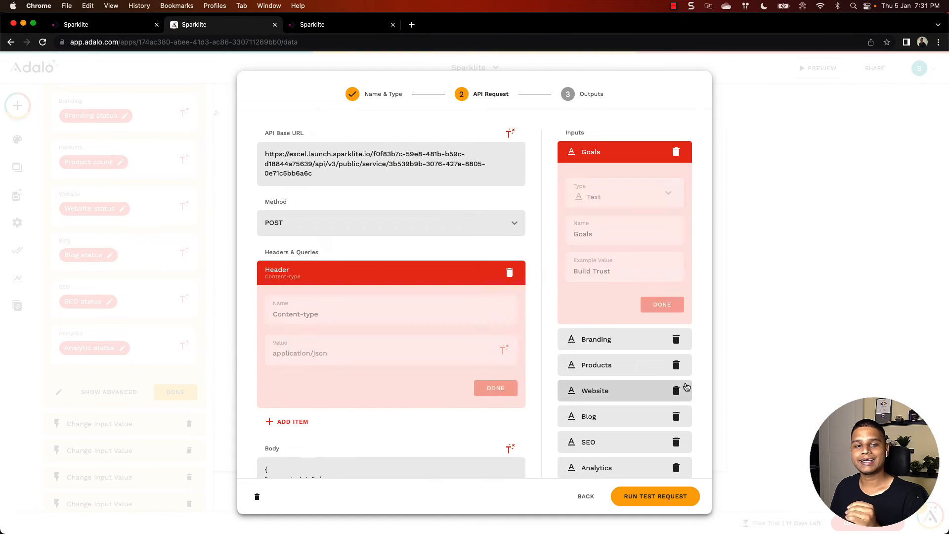
Step: Replace the custom action's API base URL with the for-adalo endpoint URL copied from Sparklite
{"action": "left_click", "coordinate": [335, 172]}
{"action": "key", "text": "ctrl+Tab"}
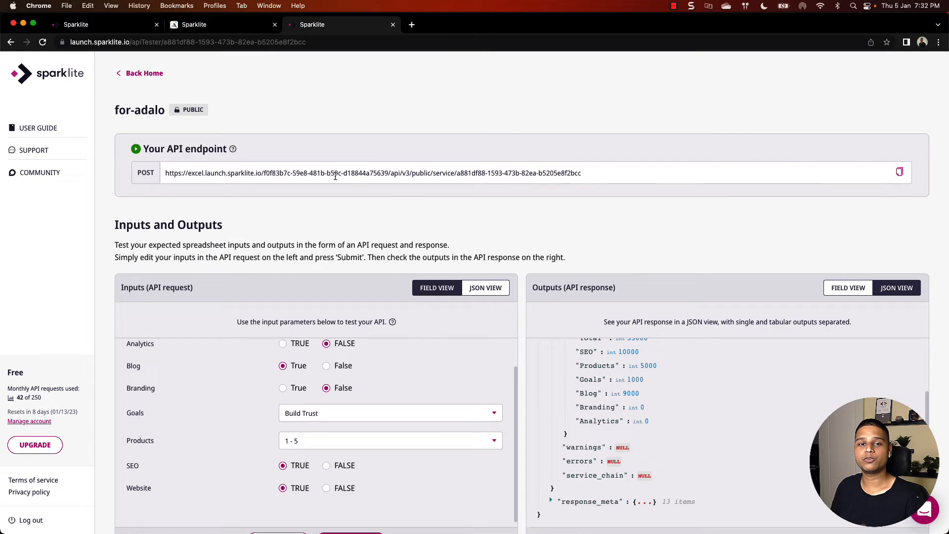
{"action": "left_click", "coordinate": [888, 178]}
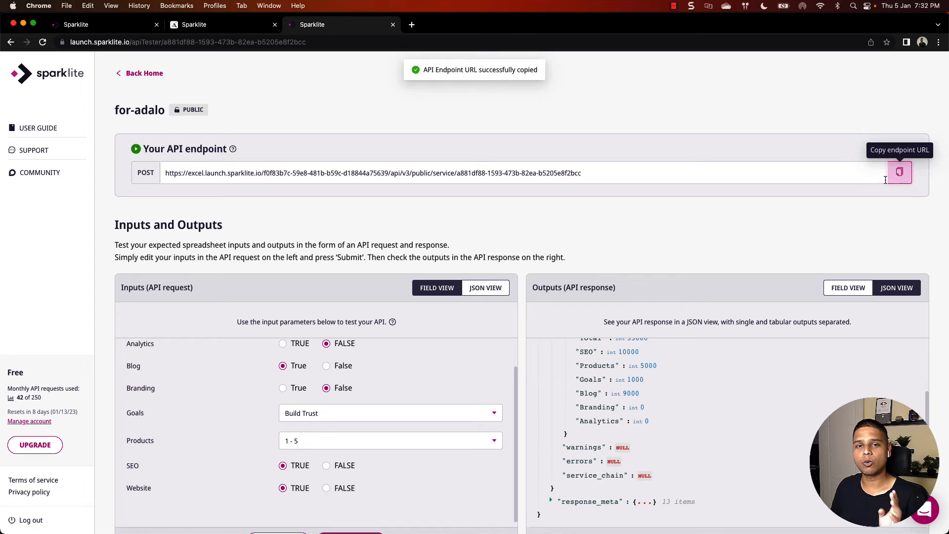
{"action": "left_click", "coordinate": [249, 30]}
{"action": "left_click", "coordinate": [339, 165]}
{"action": "key", "text": "super+a"}
{"action": "key", "text": "BackSpace"}
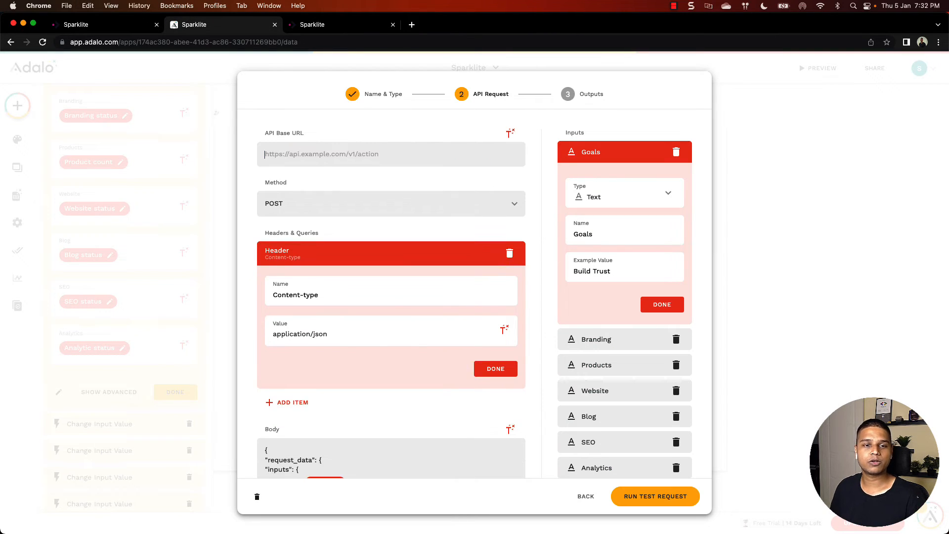
{"action": "key", "text": "super+v"}
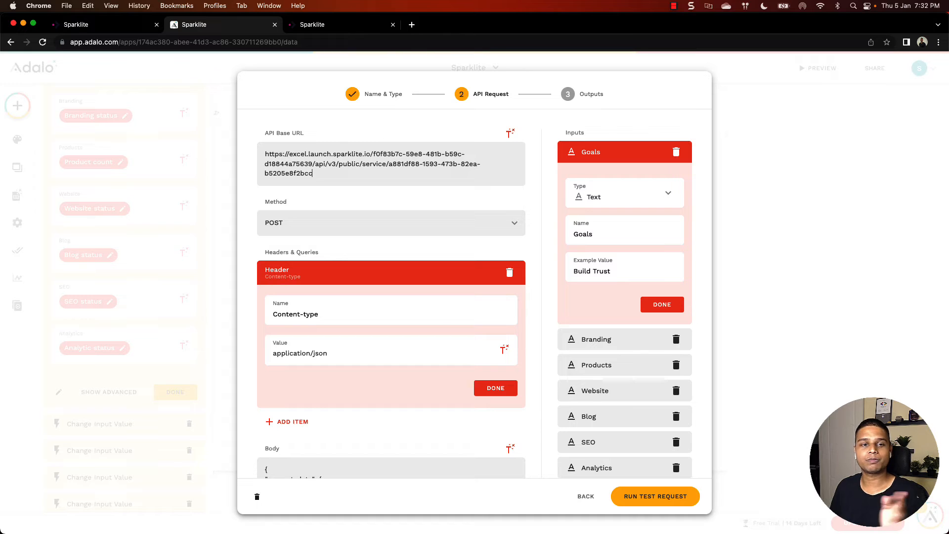
Step: Check the POST method and compare the Content-type and application/json header with the API headers in Sparklite's Postman guide
{"action": "left_click", "coordinate": [328, 228]}
{"action": "left_click", "coordinate": [335, 227]}
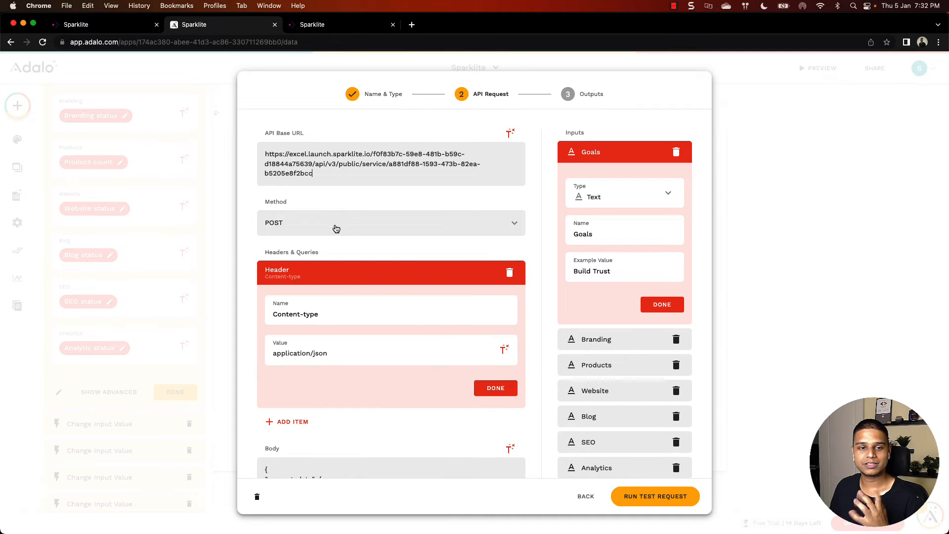
{"action": "scroll", "coordinate": [326, 220], "scroll_direction": "down", "scroll_amount": 3}
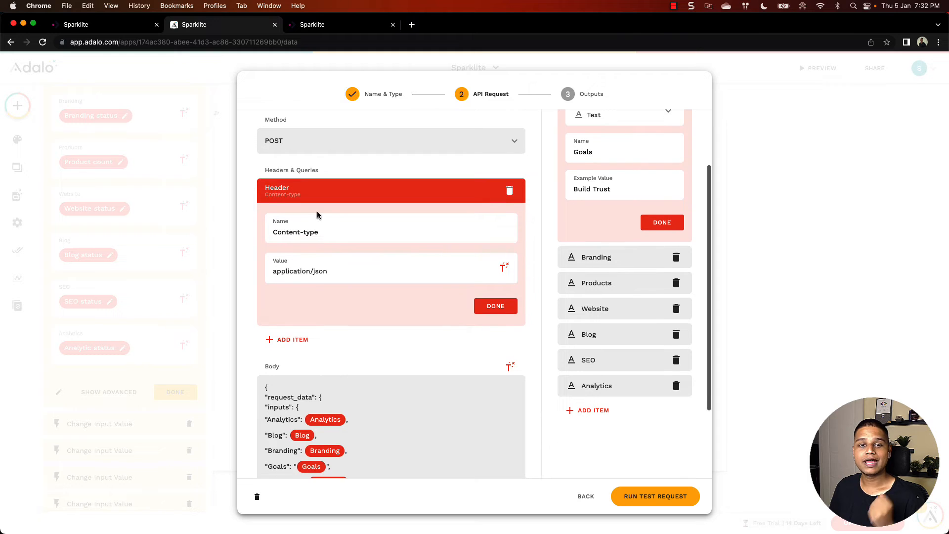
{"action": "left_click", "coordinate": [316, 31]}
{"action": "scroll", "coordinate": [354, 343], "scroll_direction": "down", "scroll_amount": 10}
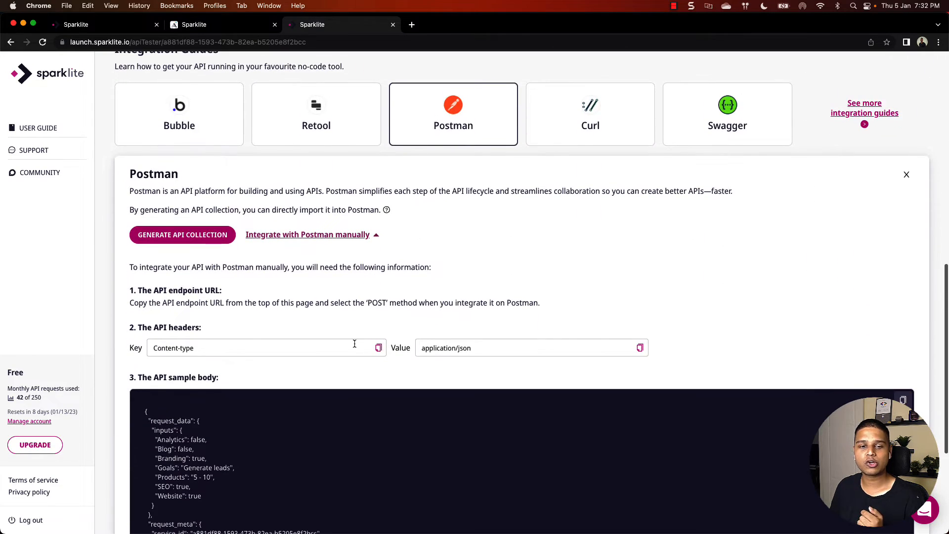
{"action": "left_click", "coordinate": [376, 349]}
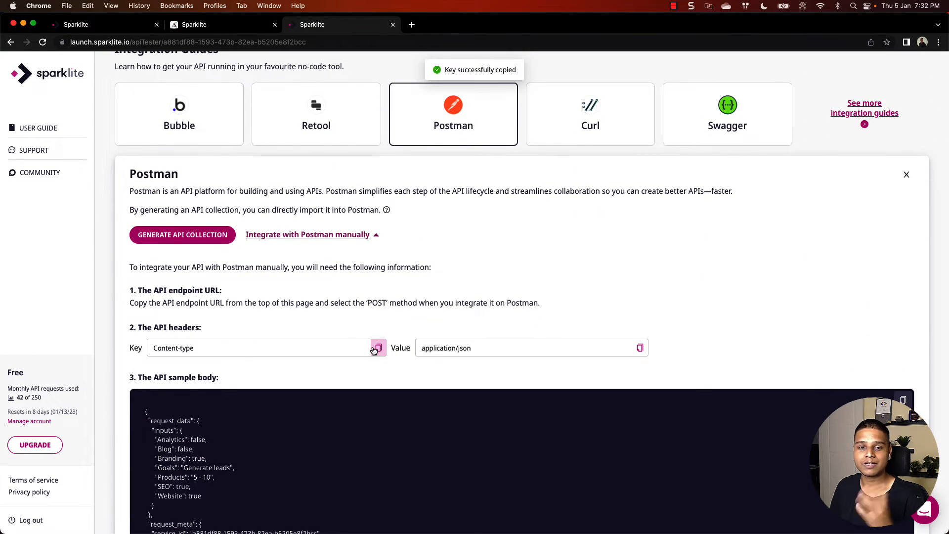
{"action": "key", "text": "ctrl+shift+Tab"}
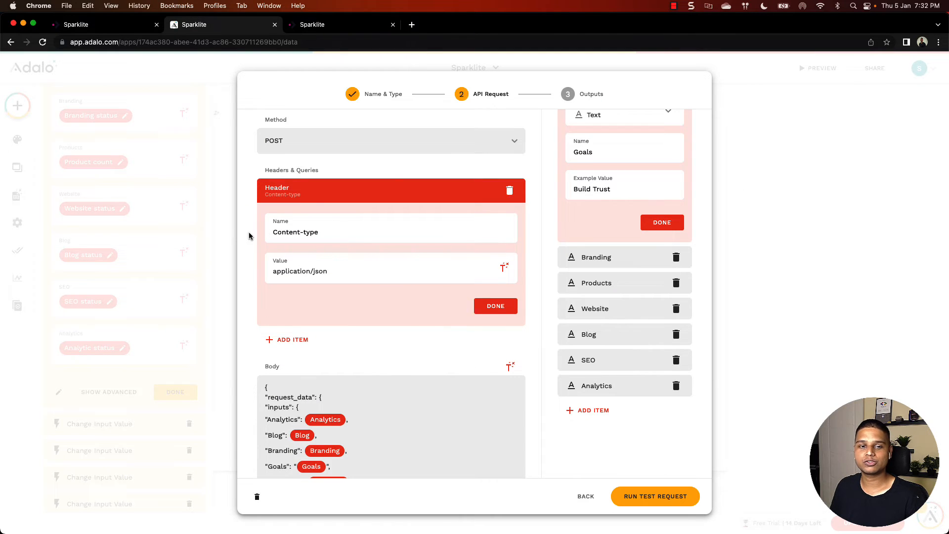
{"action": "left_click", "coordinate": [356, 238]}
{"action": "left_click", "coordinate": [342, 275]}
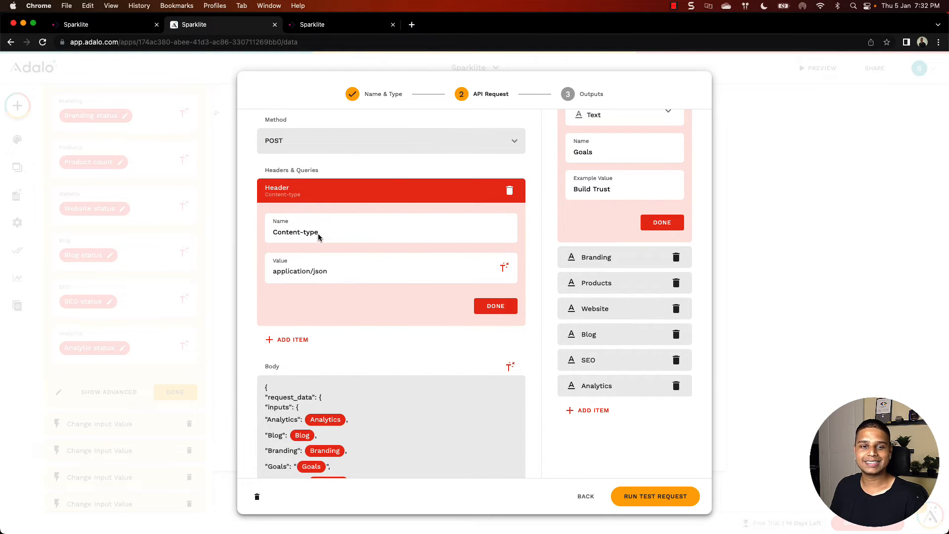
{"action": "key", "text": "ctrl+Tab"}
{"action": "key", "text": "ctrl+shift+Tab"}
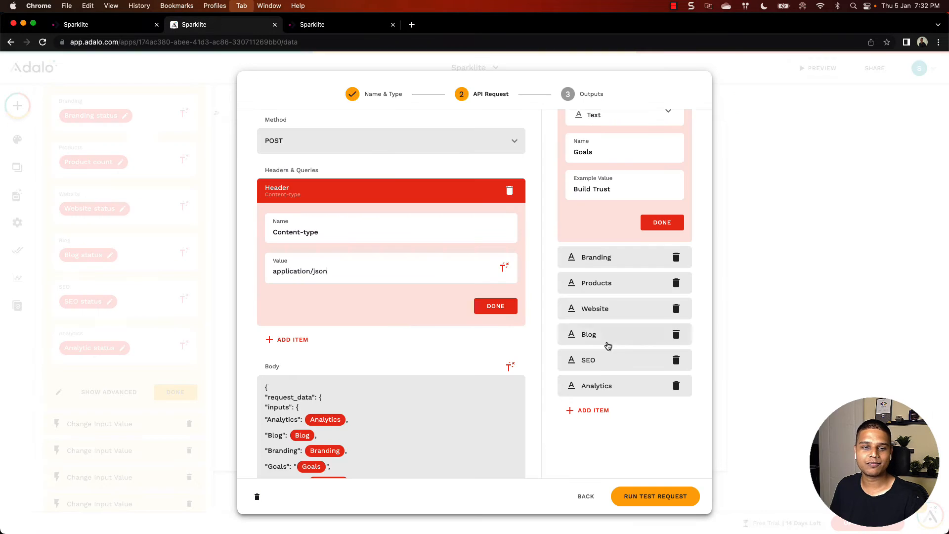
Step: Copy the API sample body from Sparklite's Postman guide and compare its inputs with the request body in Adalo
{"action": "key", "text": "ctrl+Tab"}
{"action": "scroll", "coordinate": [381, 322], "scroll_direction": "down", "scroll_amount": 5}
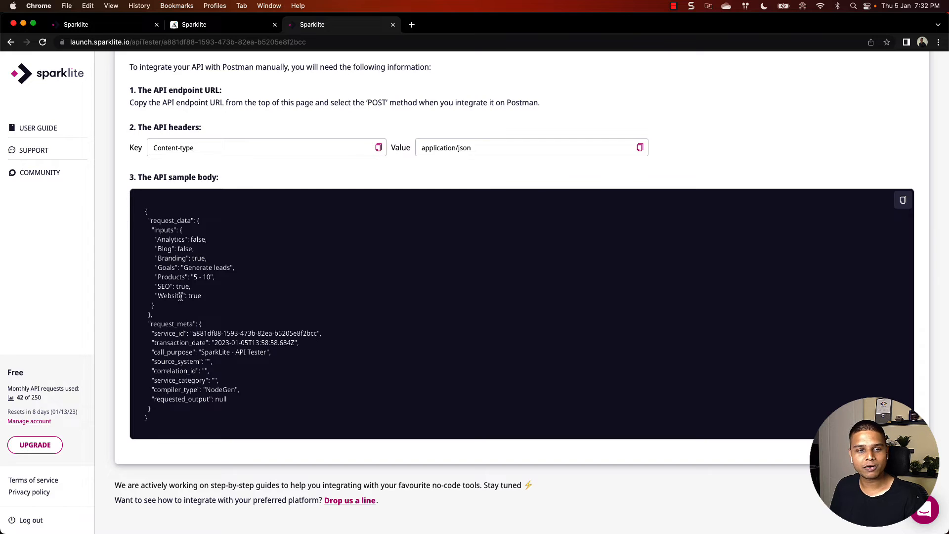
{"action": "left_click", "coordinate": [902, 199]}
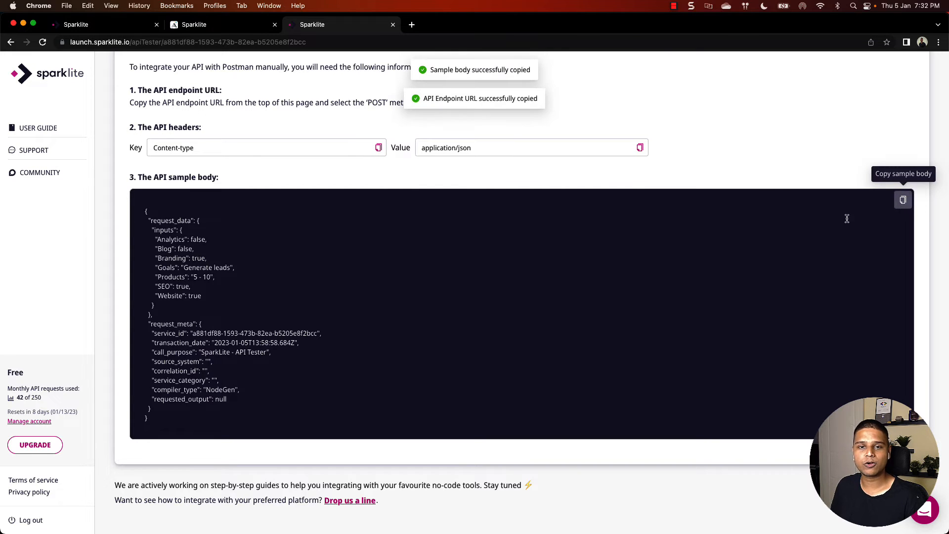
{"action": "key", "text": "ctrl+shift+Tab"}
{"action": "key", "text": "ctrl+Tab"}
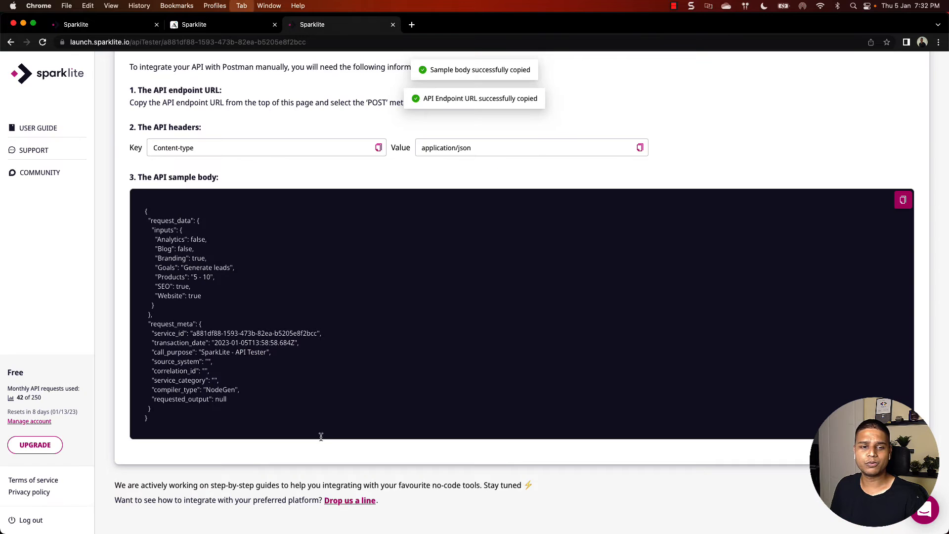
{"action": "double_click", "coordinate": [186, 322]}
{"action": "key", "text": "ctrl+shift+Tab"}
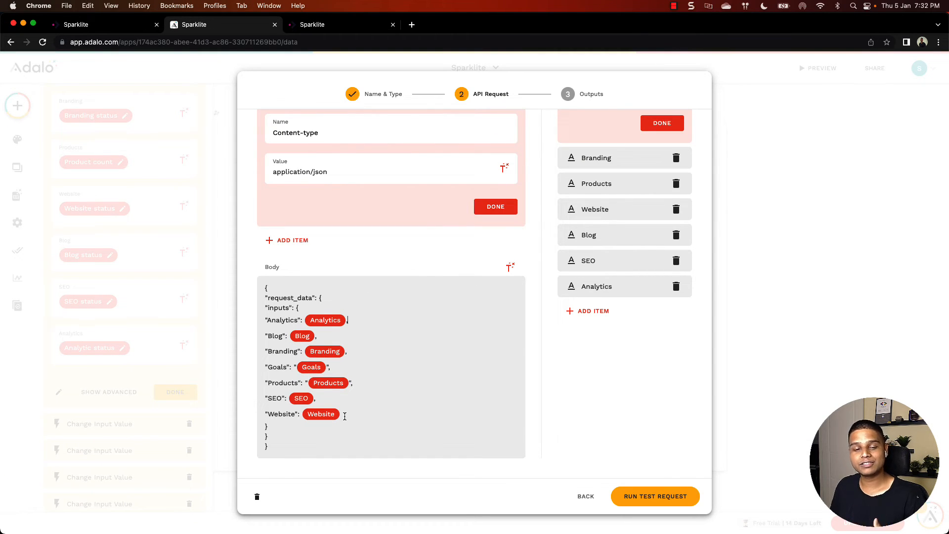
Step: Examine the request's input list, the types available for a new input, and the example values of Goals and Branding
{"action": "scroll", "coordinate": [563, 377], "scroll_direction": "up", "scroll_amount": 5}
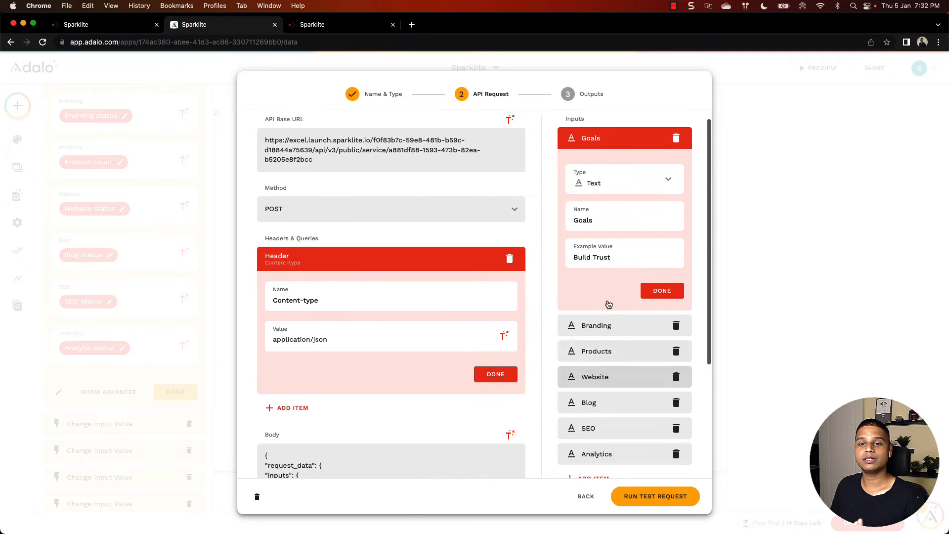
{"action": "left_click", "coordinate": [594, 139]}
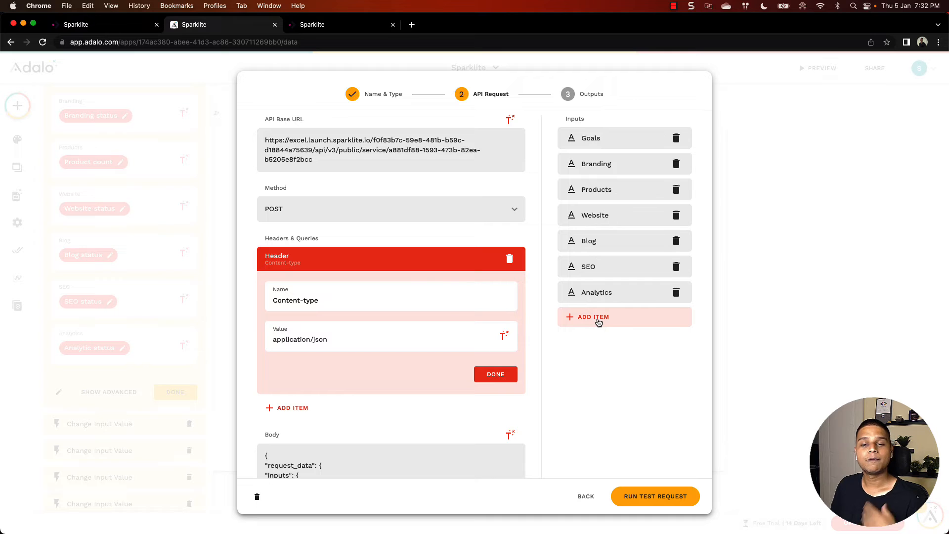
{"action": "left_click", "coordinate": [597, 319]}
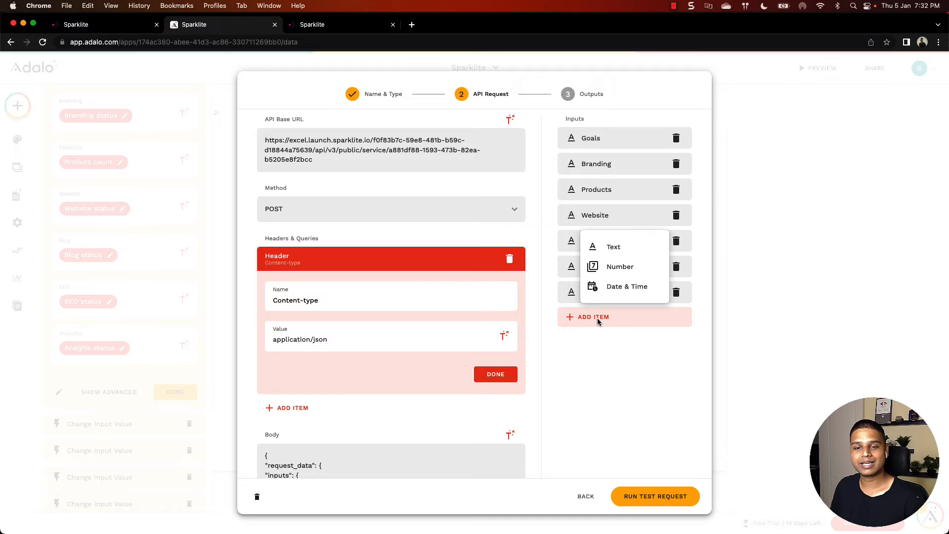
{"action": "left_click", "coordinate": [614, 150]}
{"action": "left_click", "coordinate": [615, 150]}
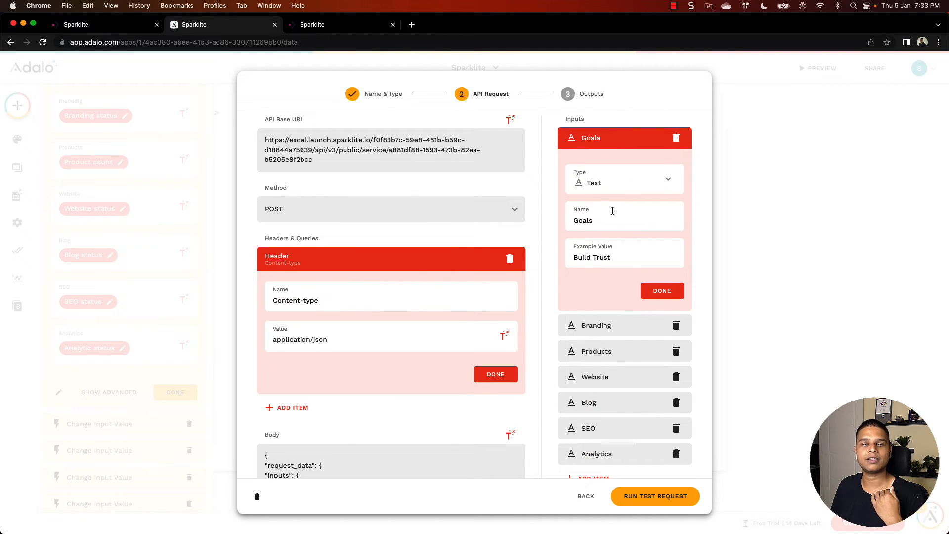
{"action": "left_click", "coordinate": [595, 323]}
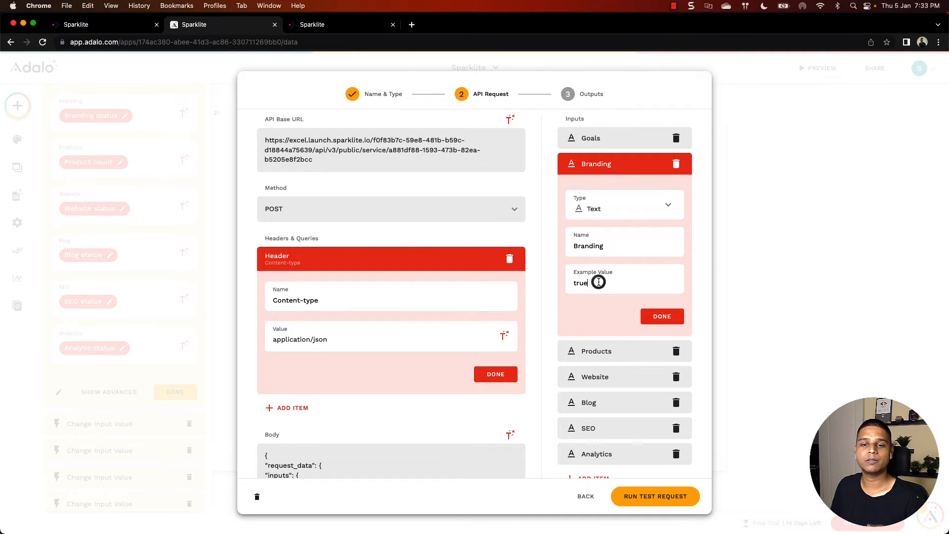
{"action": "scroll", "coordinate": [596, 281], "scroll_direction": "down", "scroll_amount": 3}
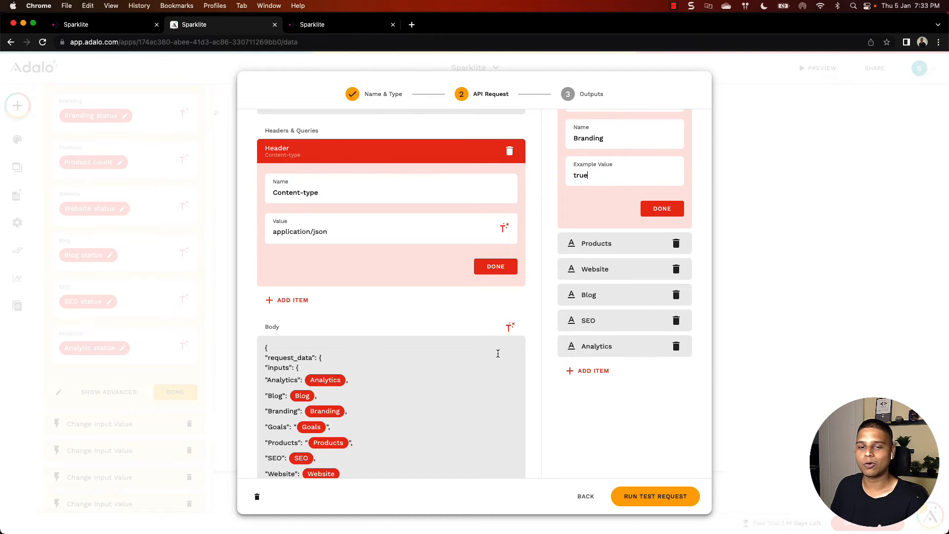
Step: Try inserting the Goals input as magic text after request_data in the request body, and remove it again
{"action": "left_click", "coordinate": [432, 360]}
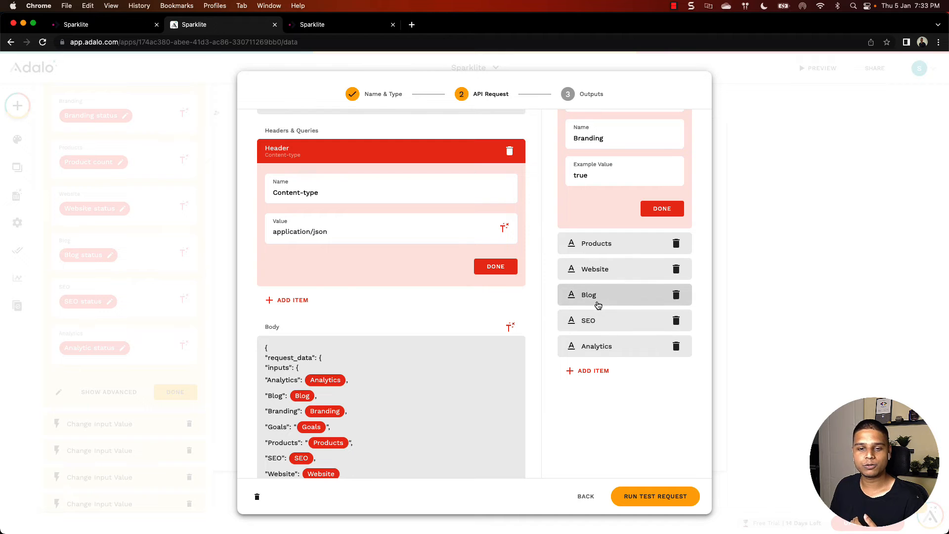
{"action": "left_click", "coordinate": [510, 328]}
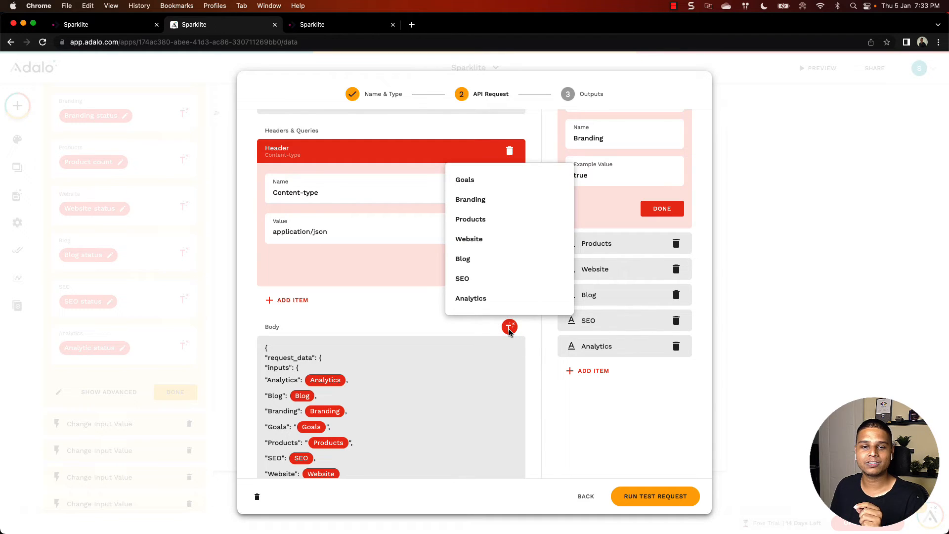
{"action": "left_click", "coordinate": [406, 363]}
{"action": "left_click", "coordinate": [405, 359]}
{"action": "left_click", "coordinate": [346, 356]}
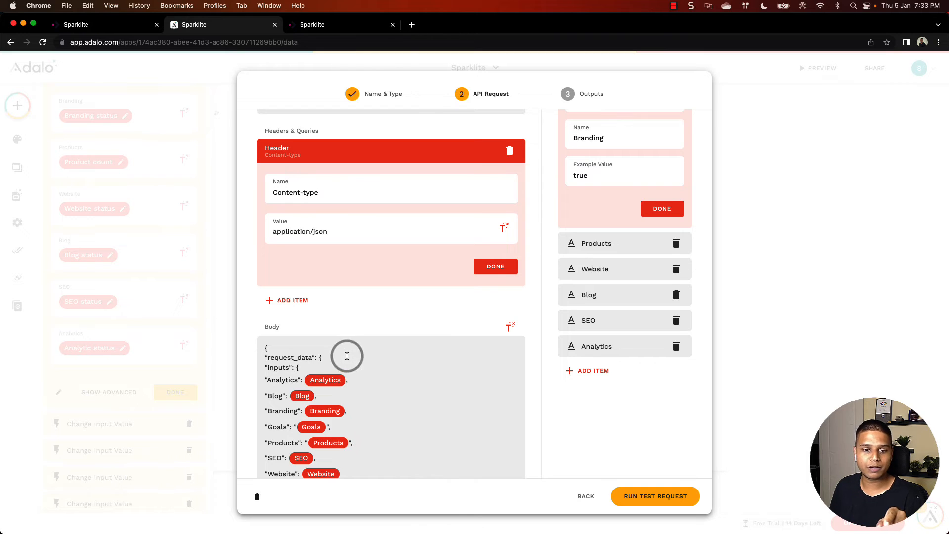
{"action": "triple_click", "coordinate": [329, 356]}
{"action": "left_click", "coordinate": [347, 356]}
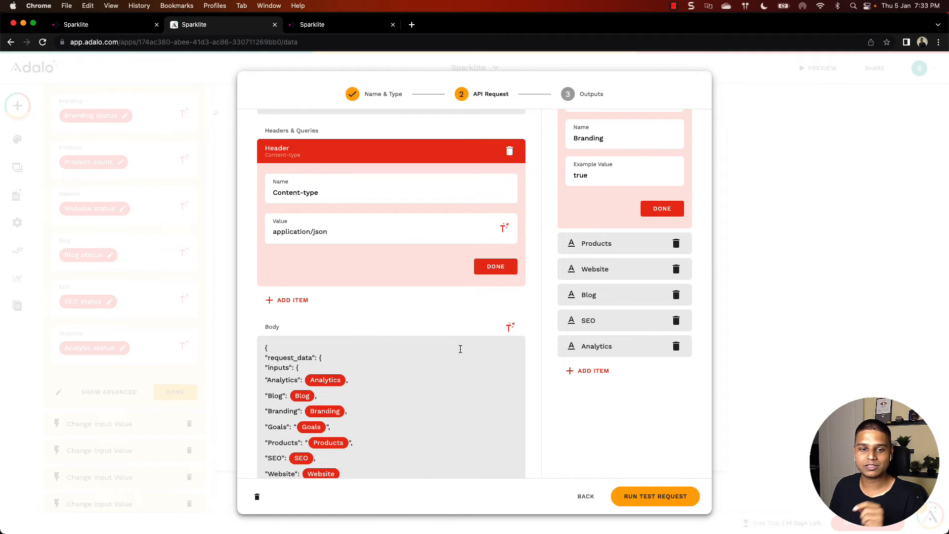
{"action": "left_click", "coordinate": [509, 326]}
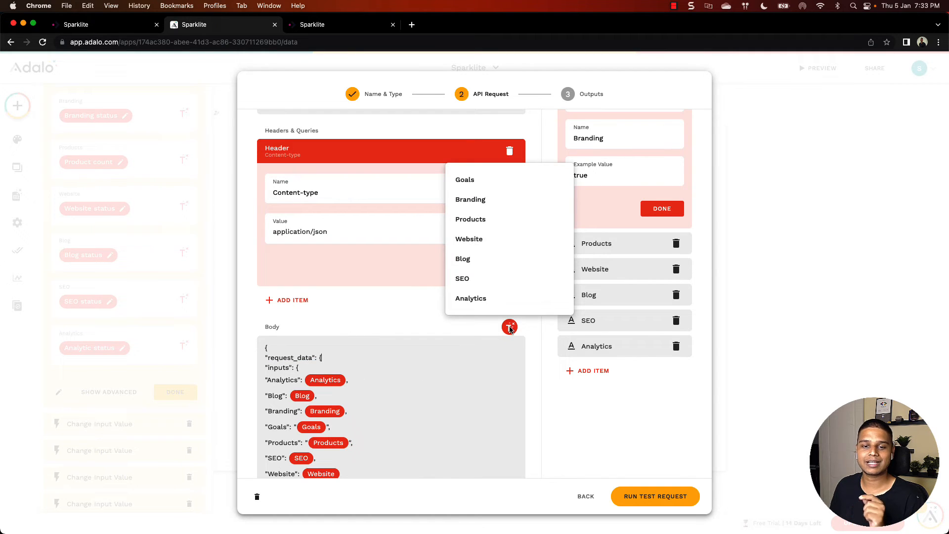
{"action": "left_click", "coordinate": [475, 186]}
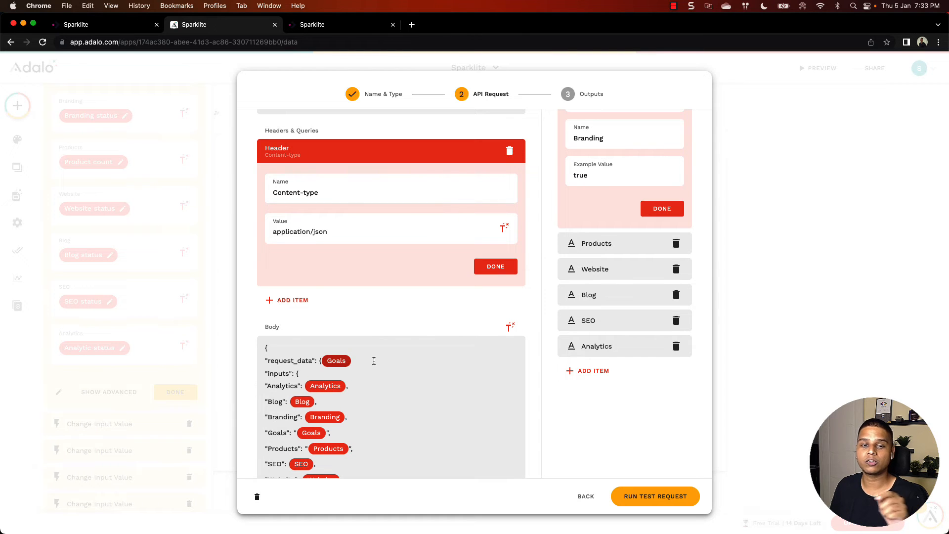
{"action": "key", "text": "BackSpace"}
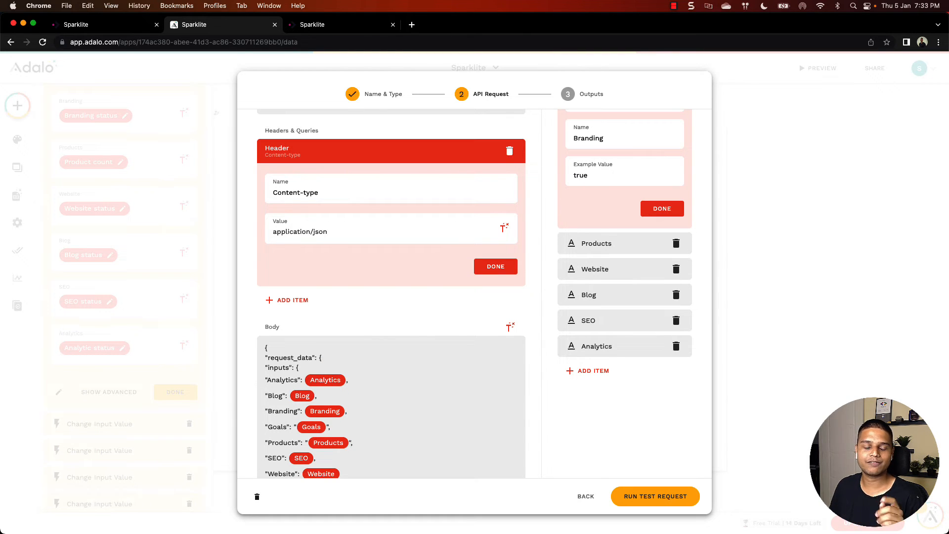
Step: Compare the complete request body in Adalo with the API sample body in Sparklite's Postman guide
{"action": "scroll", "coordinate": [371, 362], "scroll_direction": "down", "scroll_amount": 2}
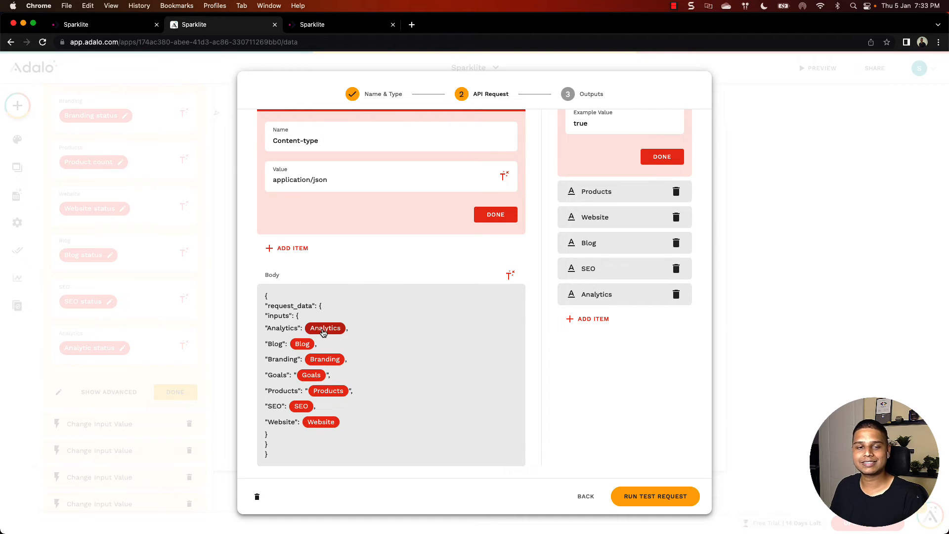
{"action": "key", "text": "ctrl+Tab"}
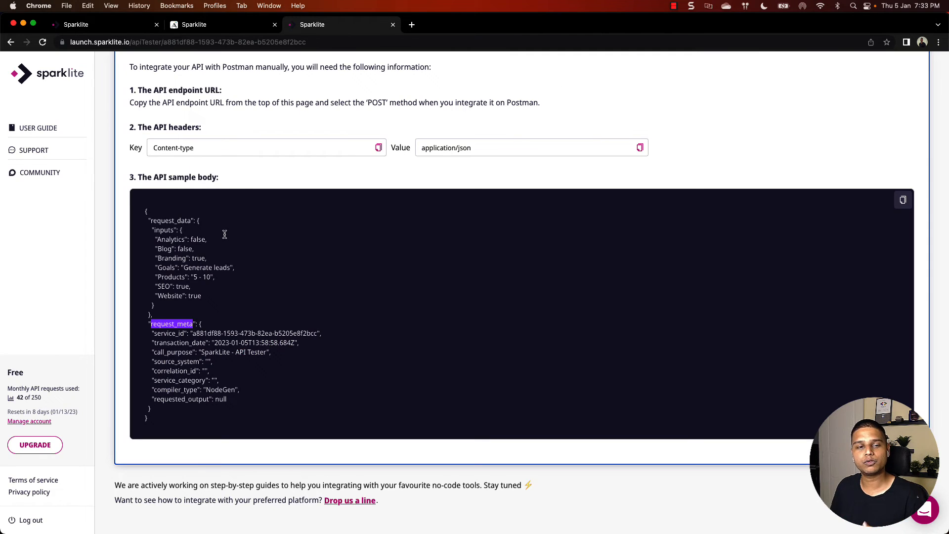
{"action": "key", "text": "ctrl+shift+Tab"}
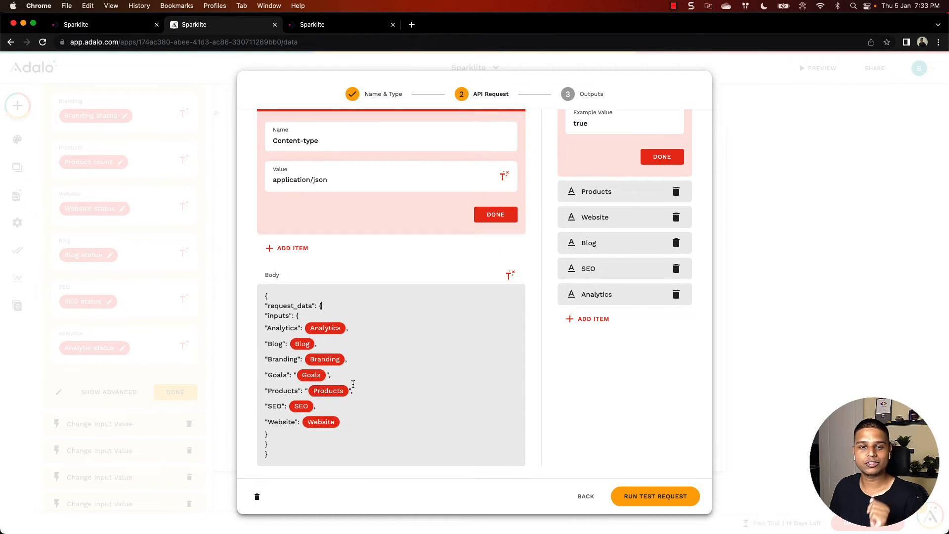
Step: Run the test request, review the returned output properties, and save the custom action
{"action": "left_click", "coordinate": [649, 500]}
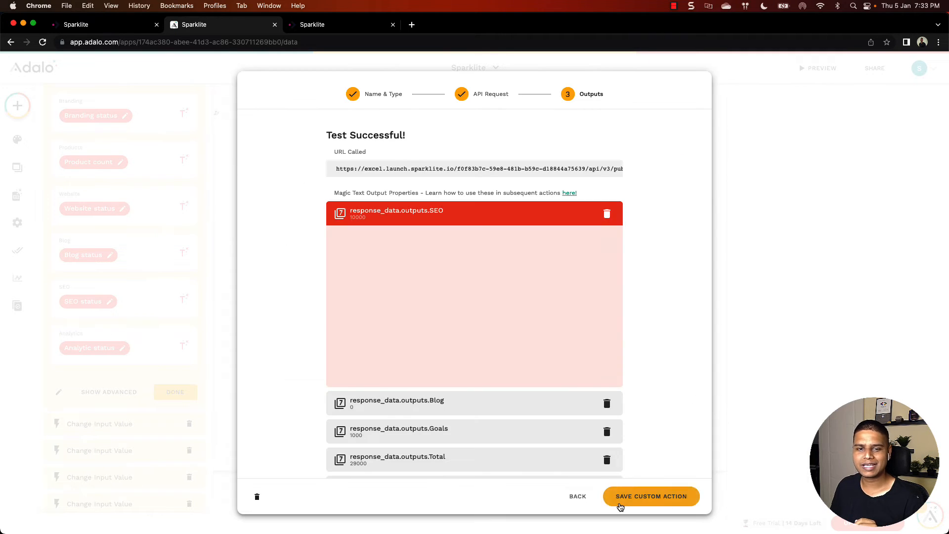
{"action": "left_click", "coordinate": [432, 216]}
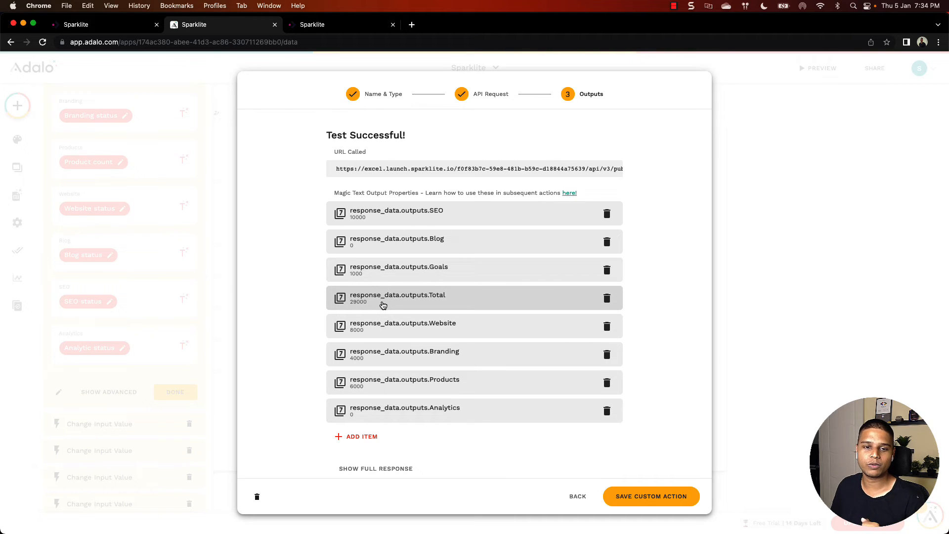
{"action": "scroll", "coordinate": [453, 371], "scroll_direction": "down", "scroll_amount": 2}
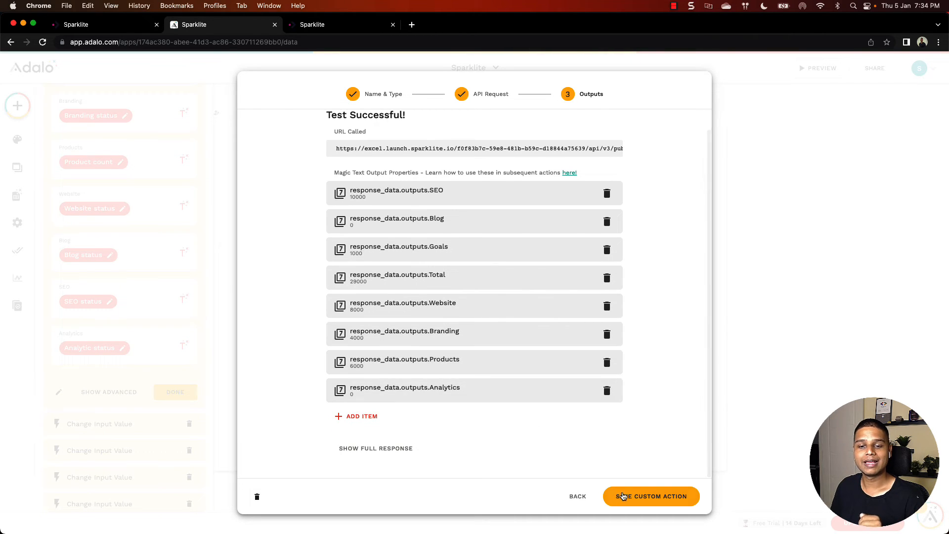
{"action": "left_click", "coordinate": [648, 496]}
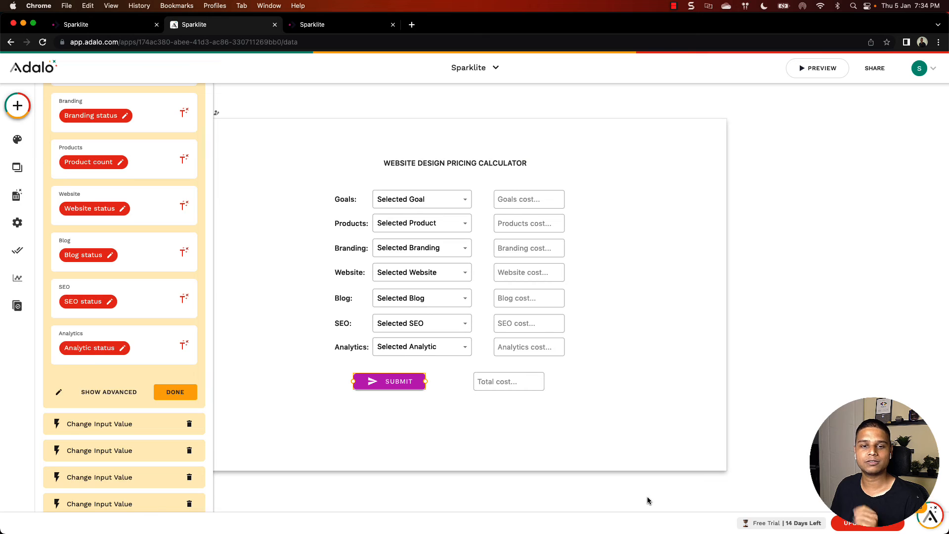
Step: Examine the names and types of the calculator's cost text fields, from Goals cost to Analytics cost
{"action": "scroll", "coordinate": [167, 306], "scroll_direction": "up", "scroll_amount": 5}
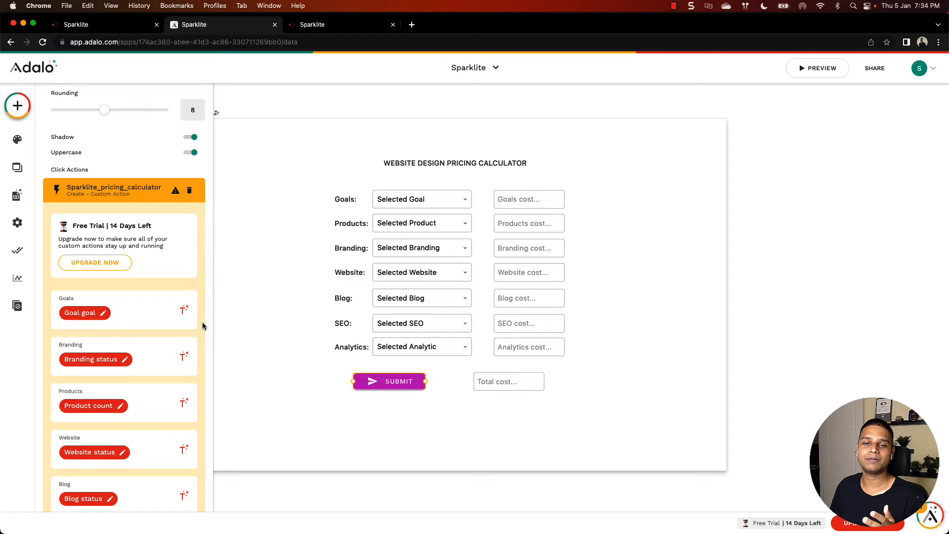
{"action": "left_click", "coordinate": [645, 313]}
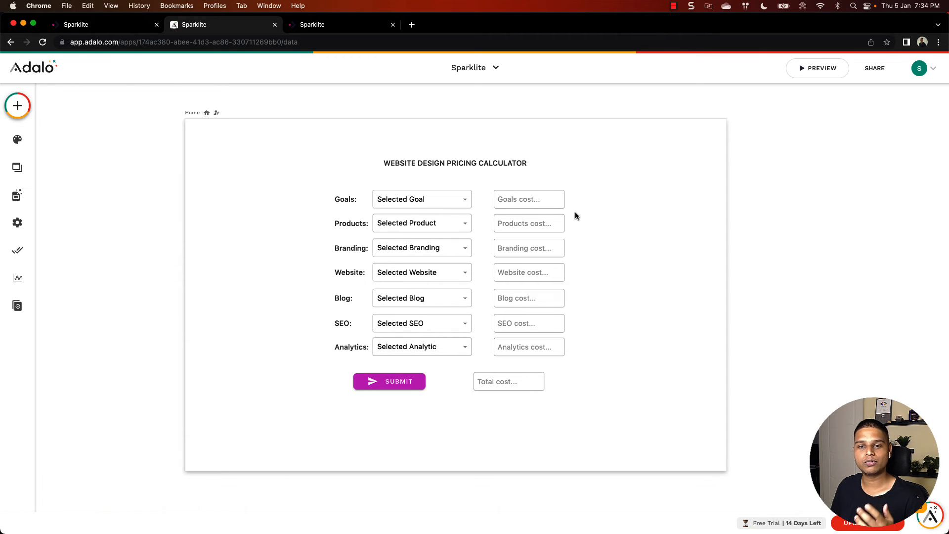
{"action": "left_click", "coordinate": [549, 203]}
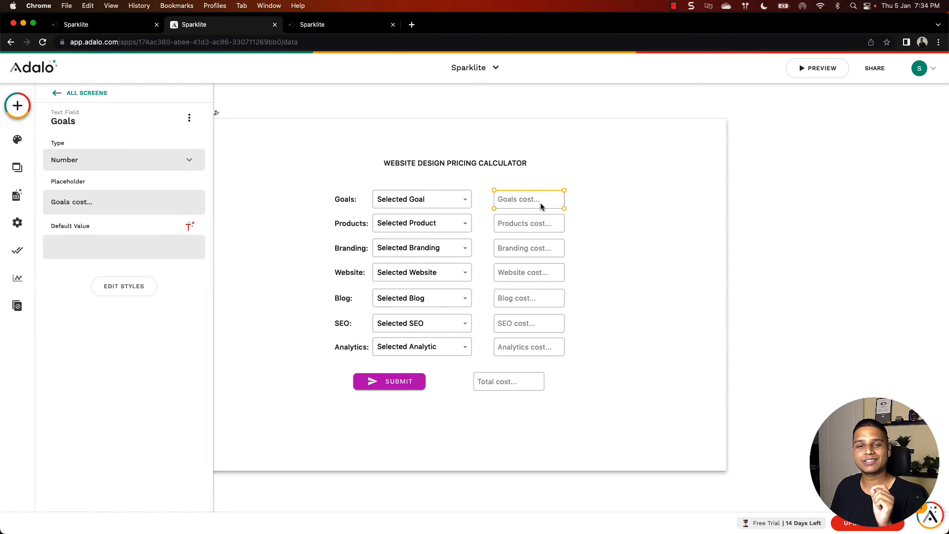
{"action": "left_click", "coordinate": [529, 227]}
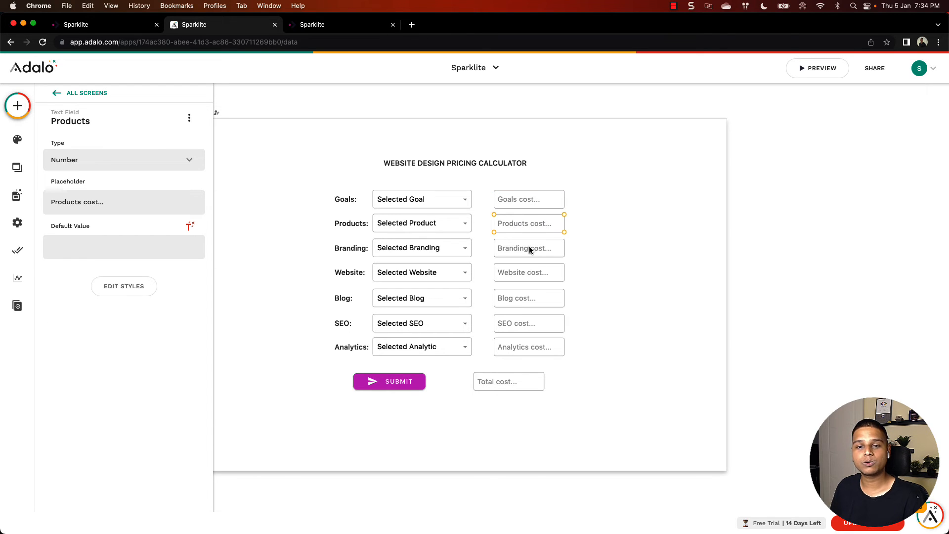
{"action": "left_click", "coordinate": [529, 248]}
{"action": "left_click", "coordinate": [524, 194]}
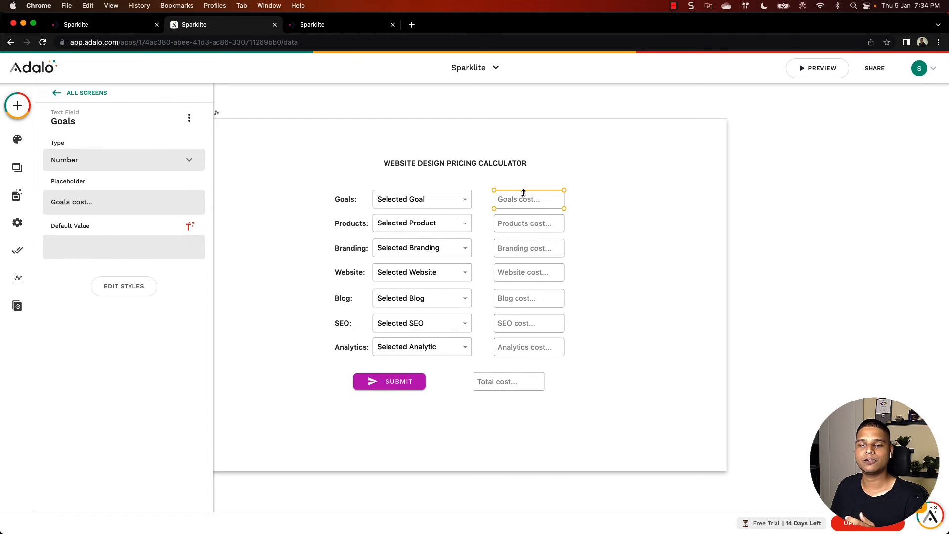
{"action": "left_click", "coordinate": [518, 229]}
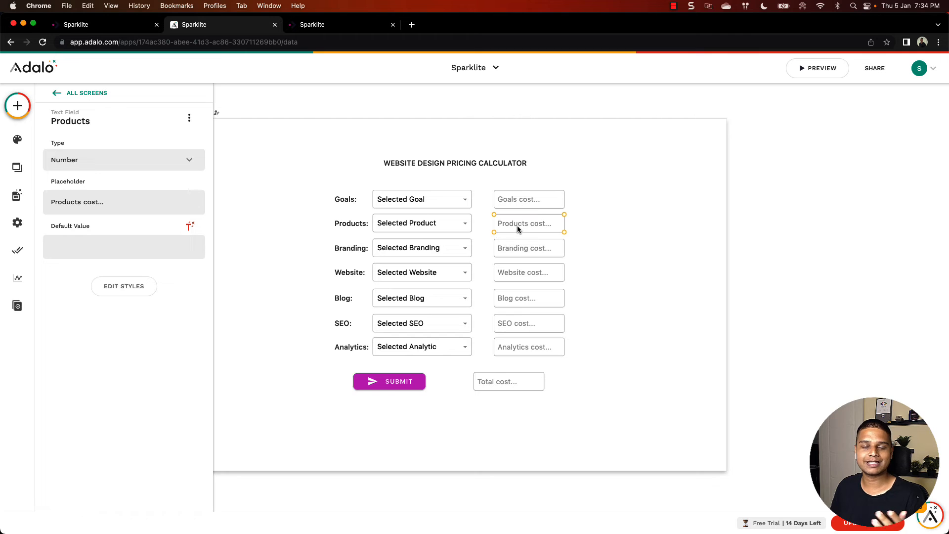
{"action": "left_click", "coordinate": [528, 251]}
{"action": "left_click", "coordinate": [524, 277]}
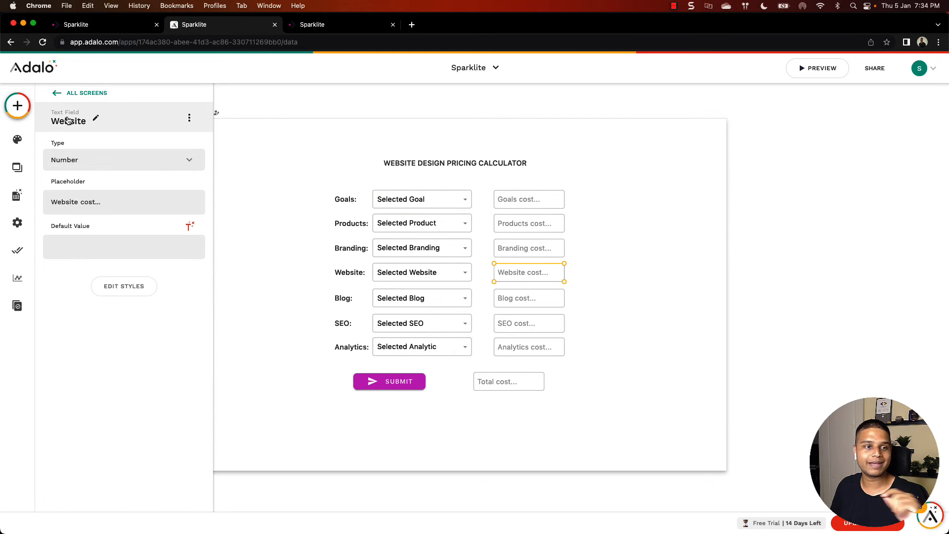
{"action": "left_click", "coordinate": [521, 303]}
{"action": "left_click", "coordinate": [520, 322]}
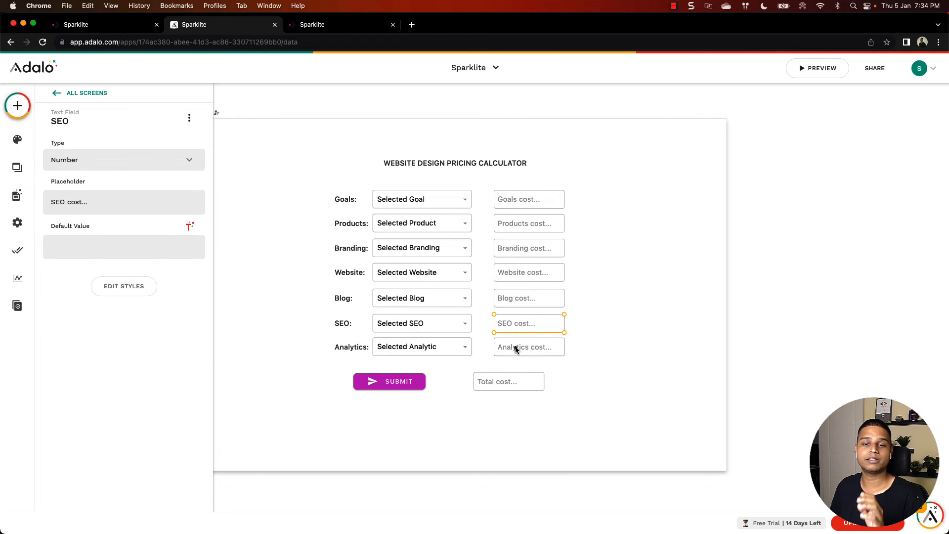
{"action": "left_click", "coordinate": [515, 349]}
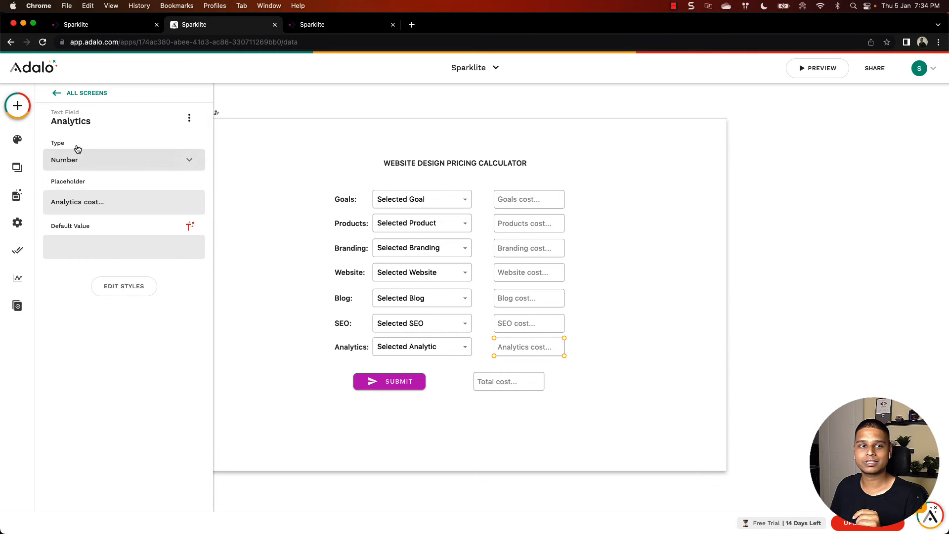
Step: Examine the Change Input Value option among the further click actions available for the Submit button
{"action": "left_click", "coordinate": [368, 390]}
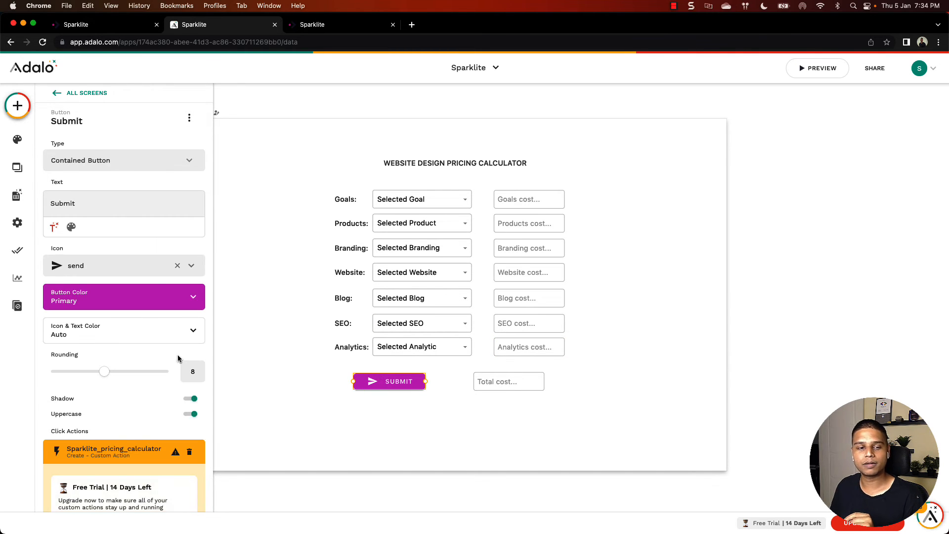
{"action": "scroll", "coordinate": [113, 357], "scroll_direction": "down", "scroll_amount": 8}
{"action": "scroll", "coordinate": [112, 356], "scroll_direction": "down", "scroll_amount": 5}
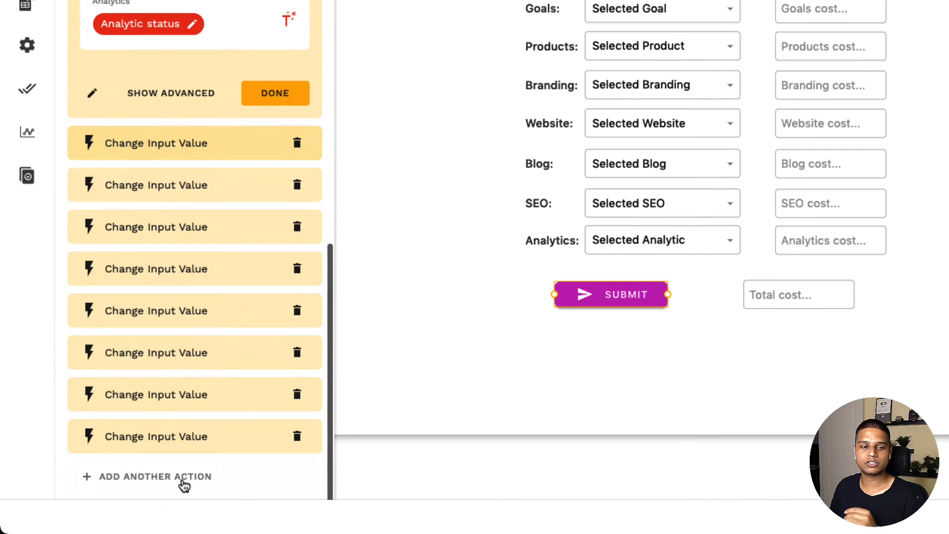
{"action": "left_click", "coordinate": [167, 478]}
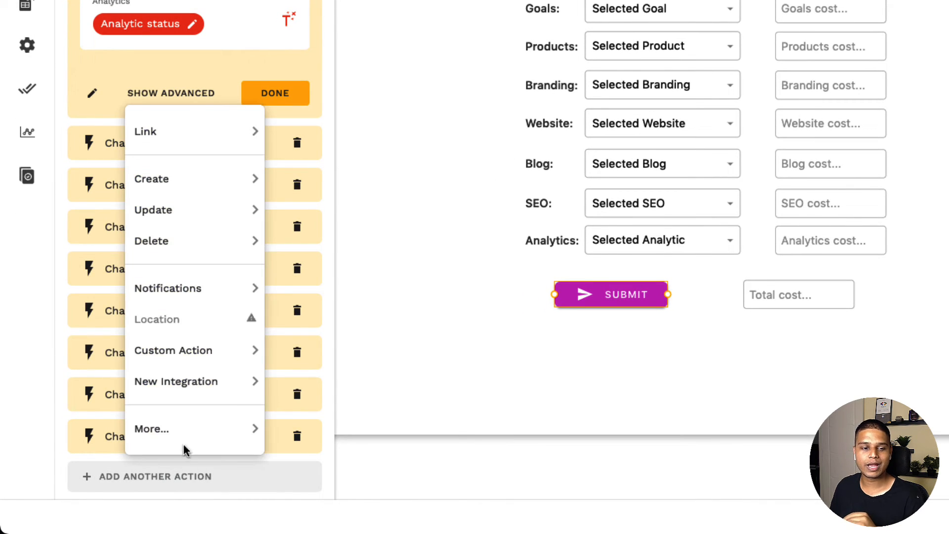
{"action": "mouse_move", "coordinate": [188, 433]}
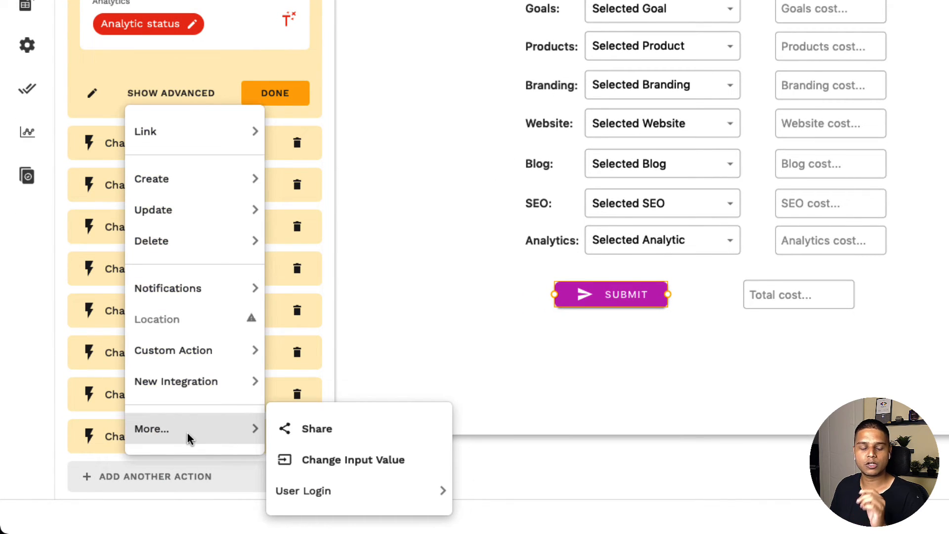
{"action": "left_click", "coordinate": [401, 459]}
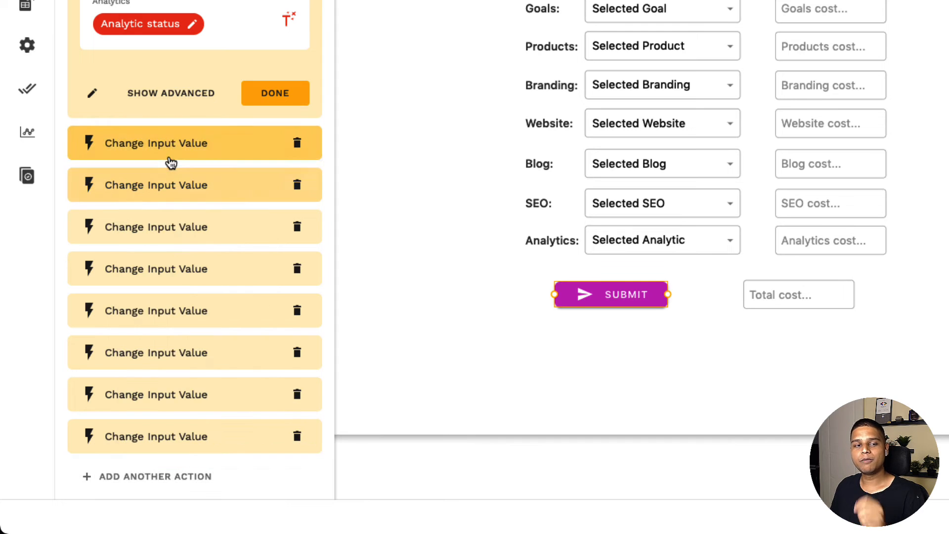
Step: Examine the first Change Input Value action's Goals input and the response_data.outputs properties offered as its value from Sparklite_pricing_calculator
{"action": "left_click", "coordinate": [167, 148]}
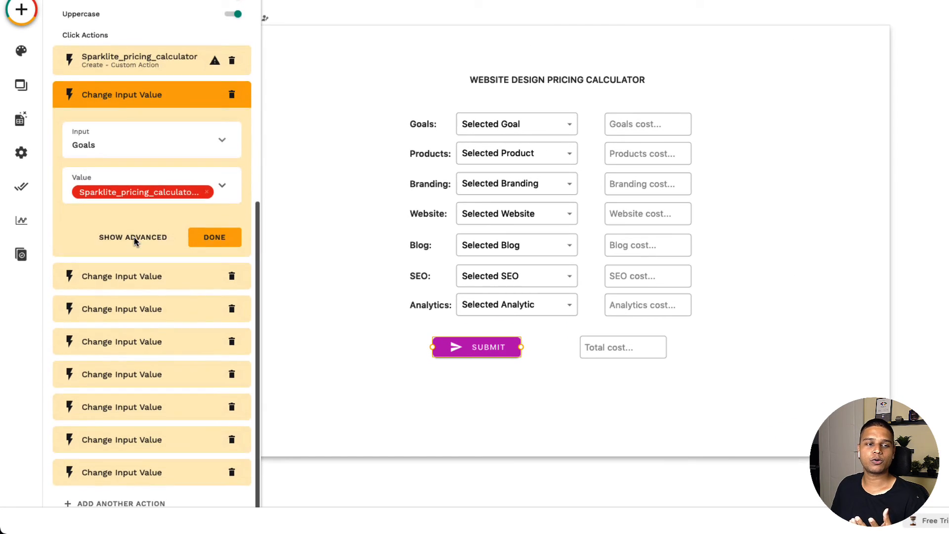
{"action": "scroll", "coordinate": [135, 240], "scroll_direction": "up", "scroll_amount": 1}
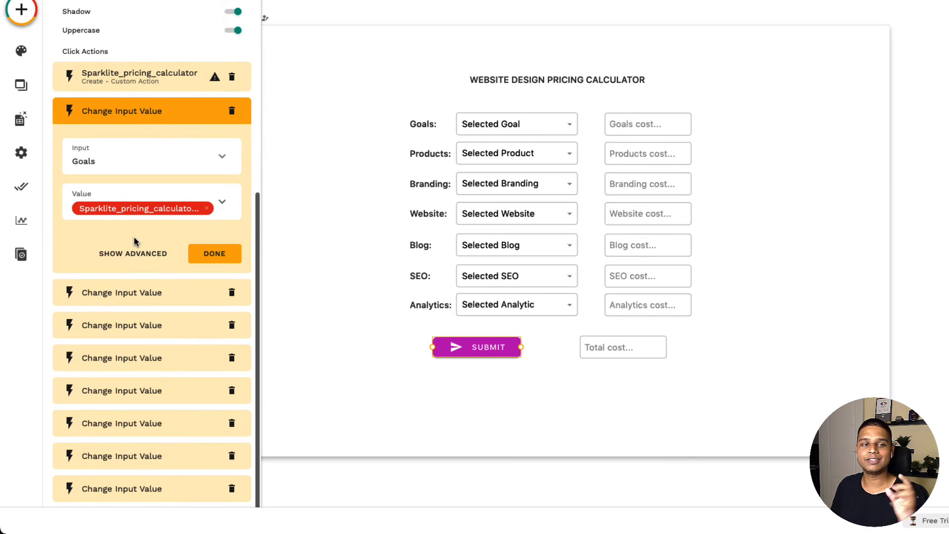
{"action": "left_click", "coordinate": [119, 165]}
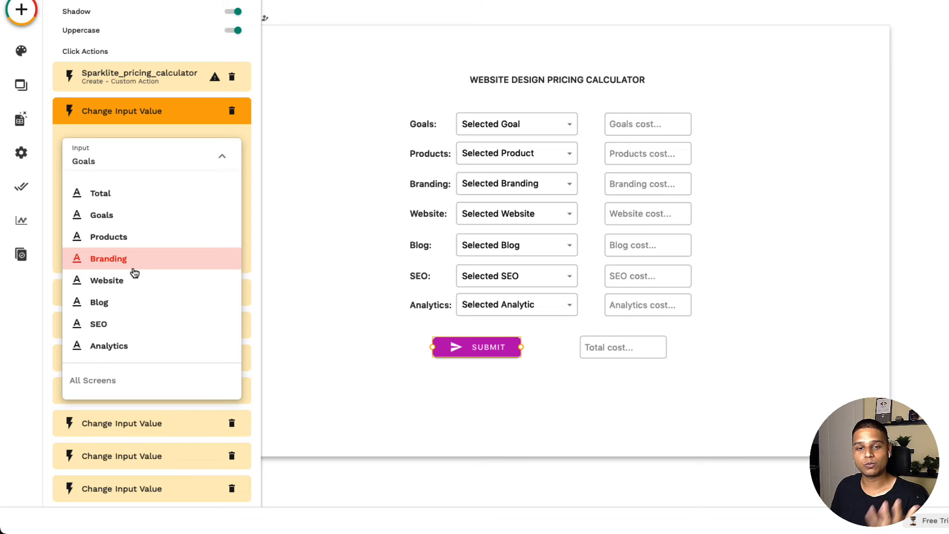
{"action": "left_click", "coordinate": [148, 171]}
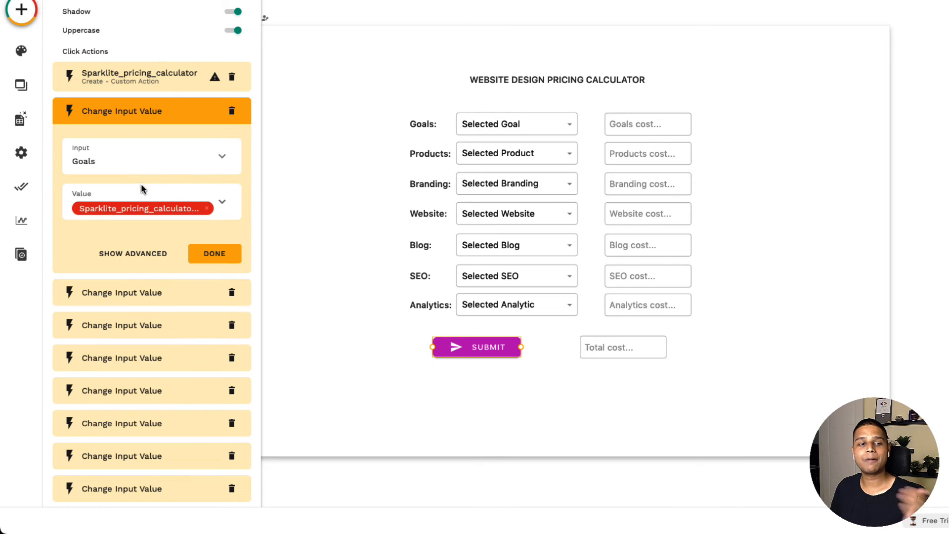
{"action": "left_click", "coordinate": [223, 203]}
{"action": "mouse_move", "coordinate": [222, 295]}
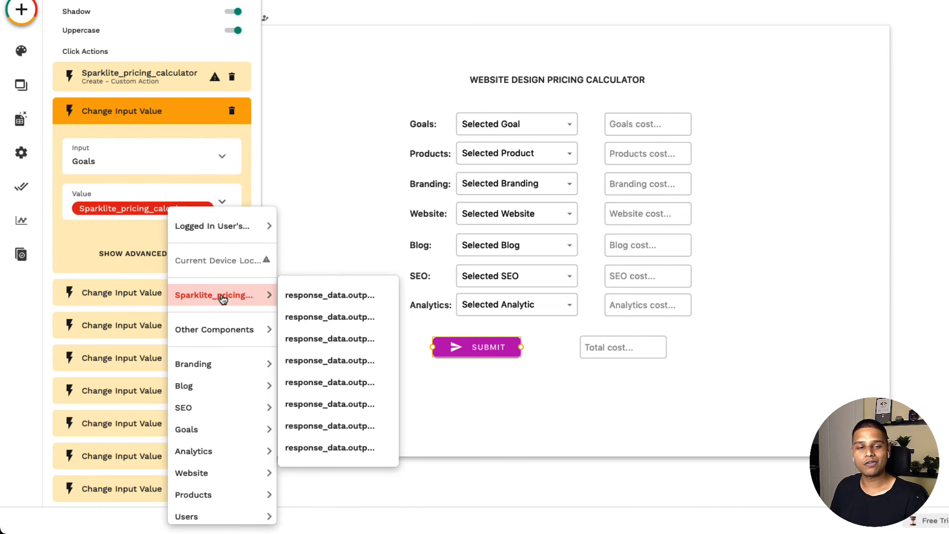
{"action": "left_click", "coordinate": [220, 294]}
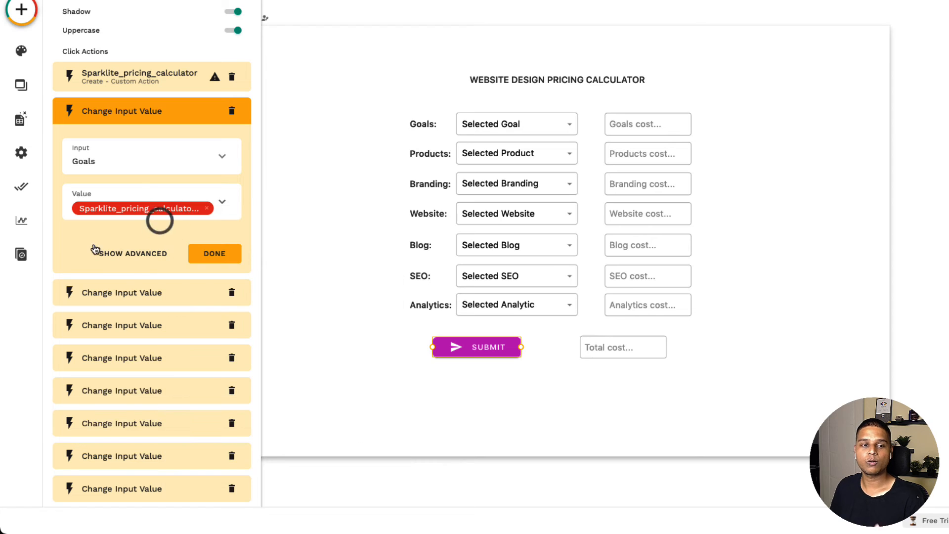
{"action": "left_click", "coordinate": [222, 205]}
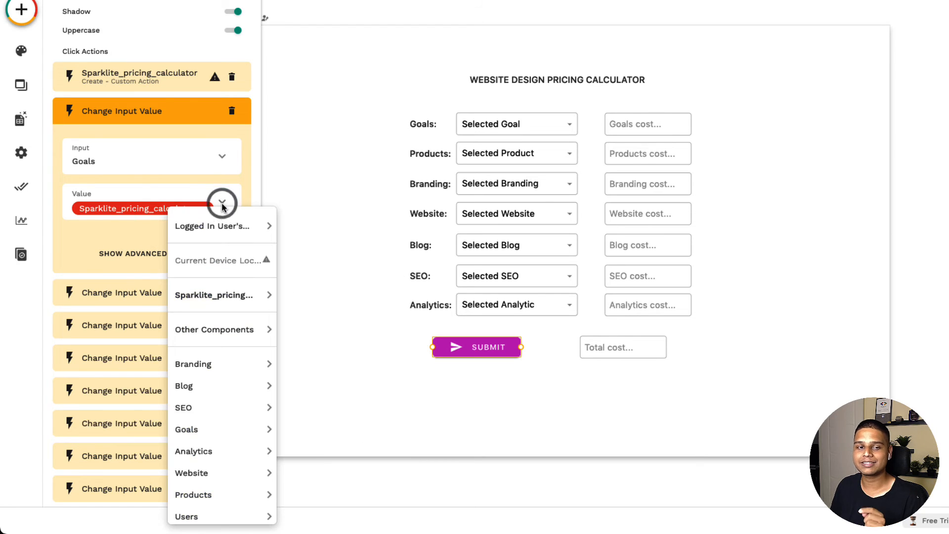
{"action": "mouse_move", "coordinate": [214, 295]}
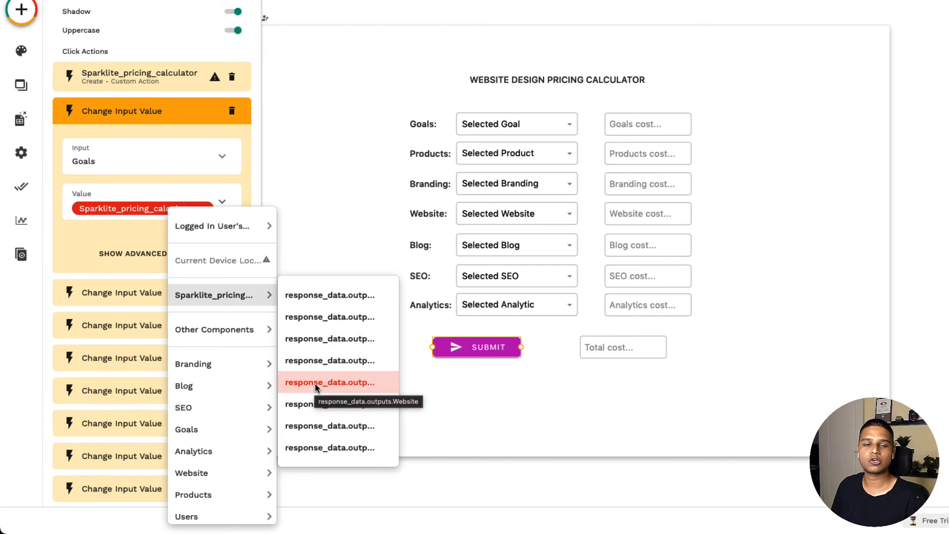
{"action": "left_click", "coordinate": [242, 146]}
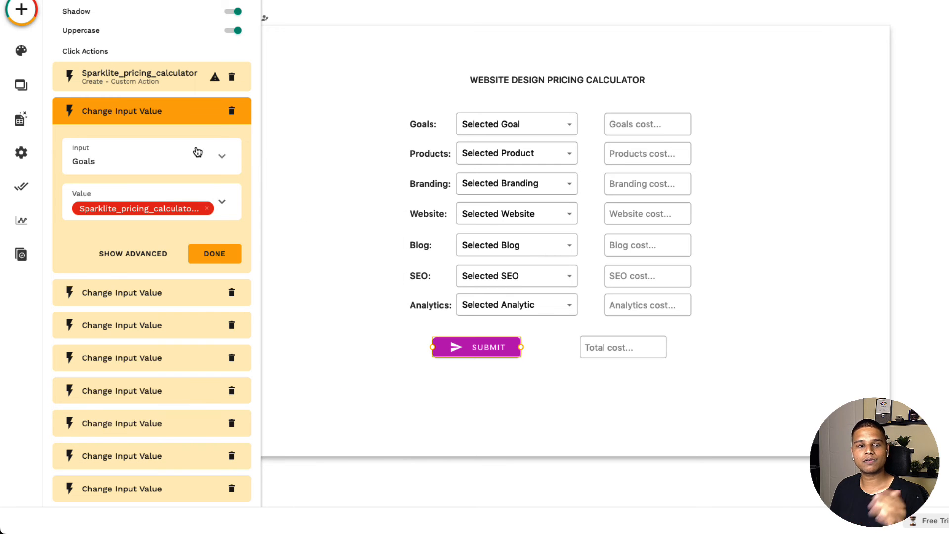
{"action": "left_click", "coordinate": [190, 117]}
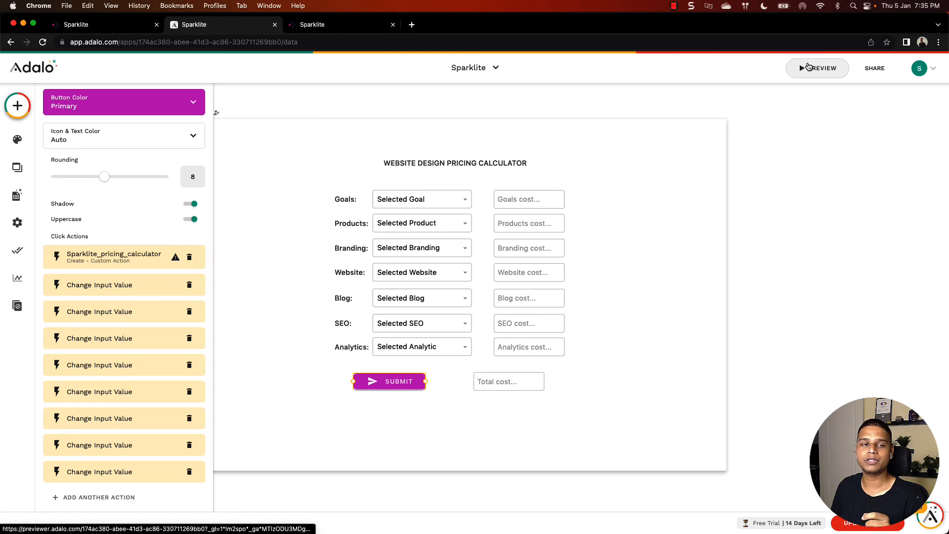
Step: Open the published pricing calculator app, then set Goals to Reach Audience and Products to 1 - 5
{"action": "left_click", "coordinate": [17, 250]}
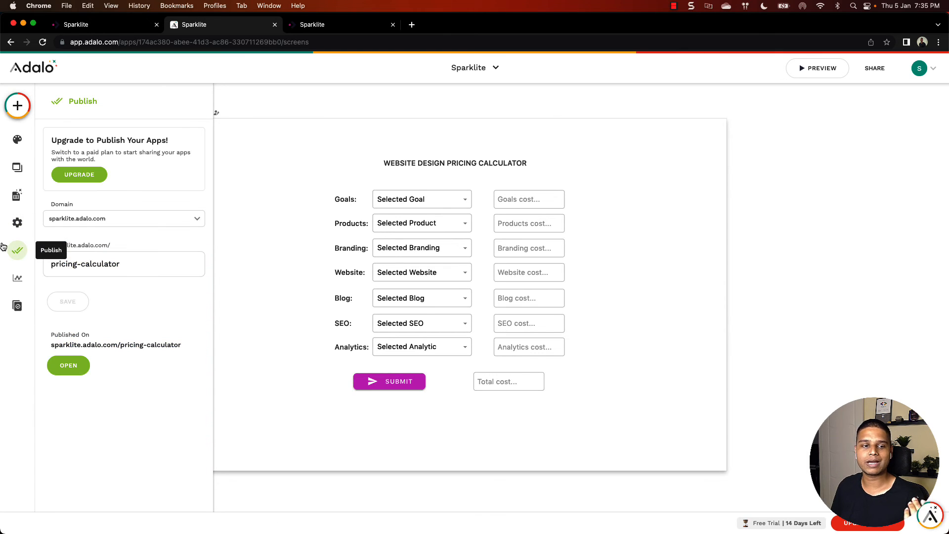
{"action": "left_click", "coordinate": [68, 370]}
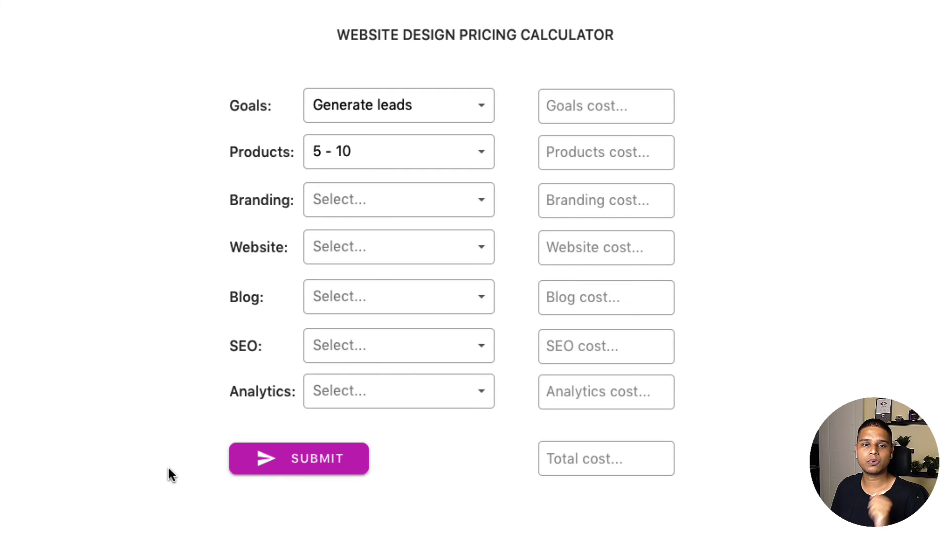
{"action": "left_click", "coordinate": [385, 105]}
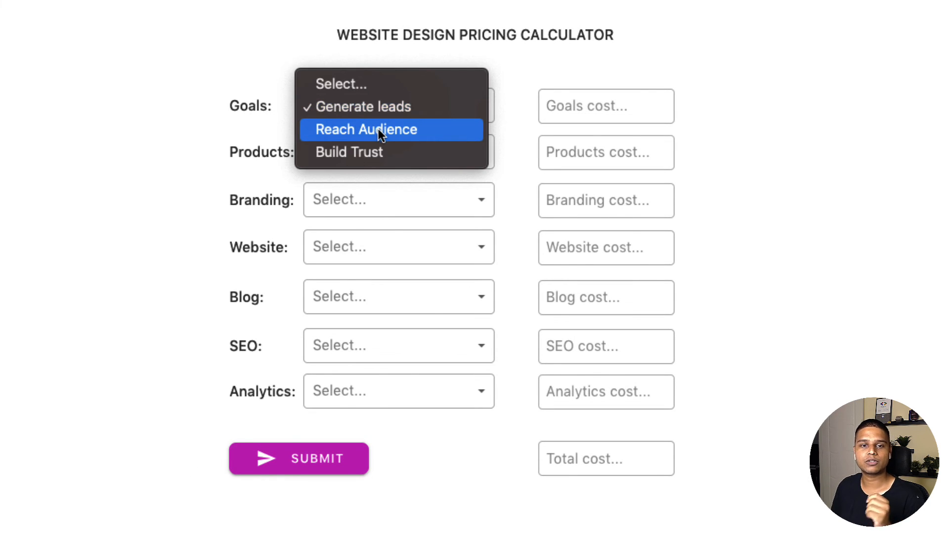
{"action": "left_click", "coordinate": [378, 130]}
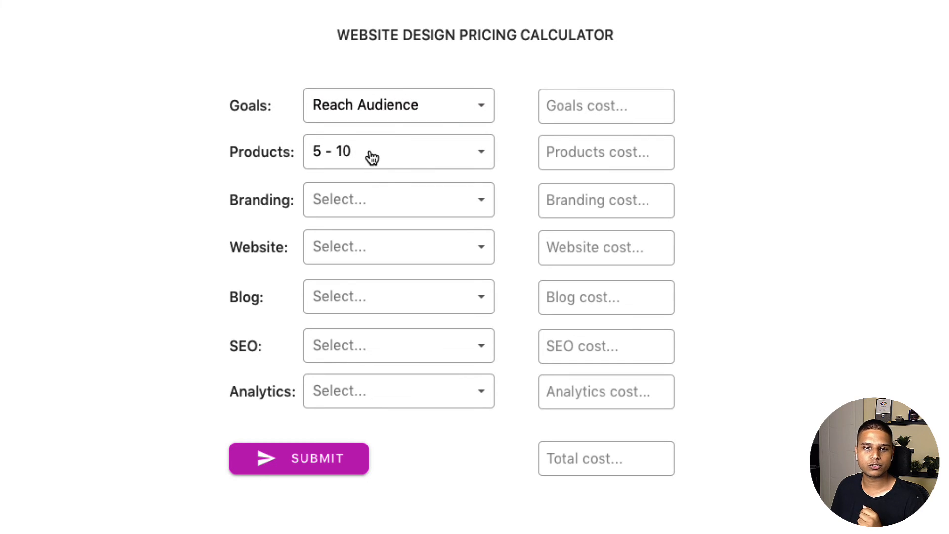
{"action": "left_click", "coordinate": [370, 154]}
{"action": "left_click", "coordinate": [367, 174]}
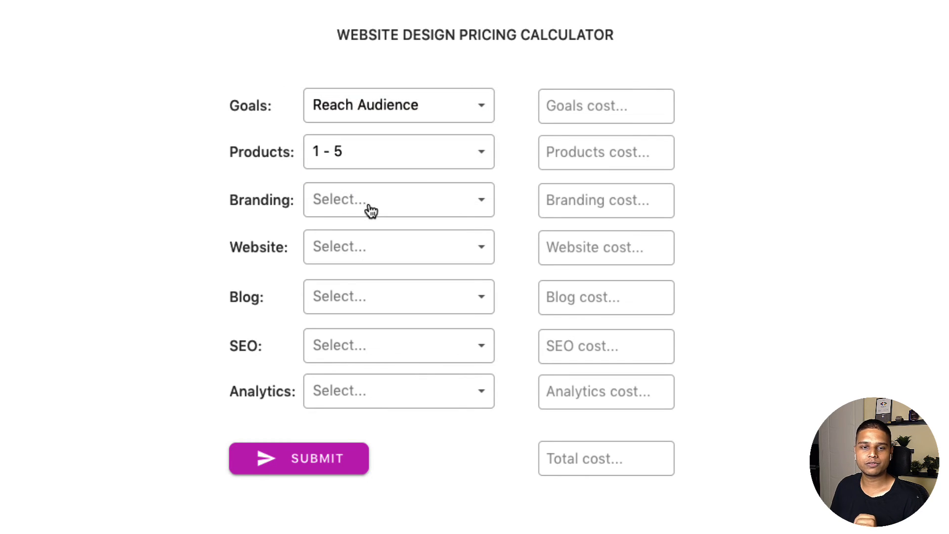
Step: Set Branding and Website to true and Blog to false in the calculator form
{"action": "left_click", "coordinate": [369, 203]}
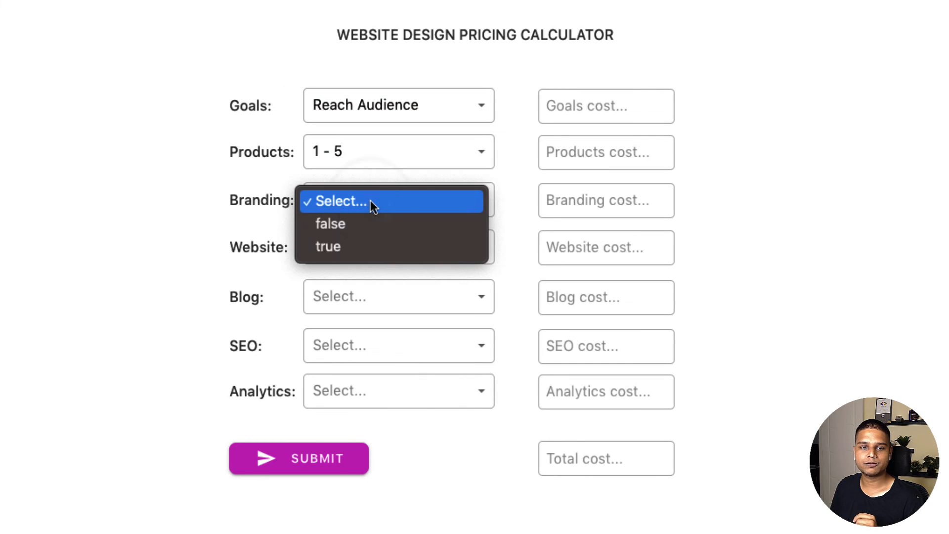
{"action": "left_click", "coordinate": [364, 242]}
{"action": "left_click", "coordinate": [364, 243]}
{"action": "left_click", "coordinate": [354, 291]}
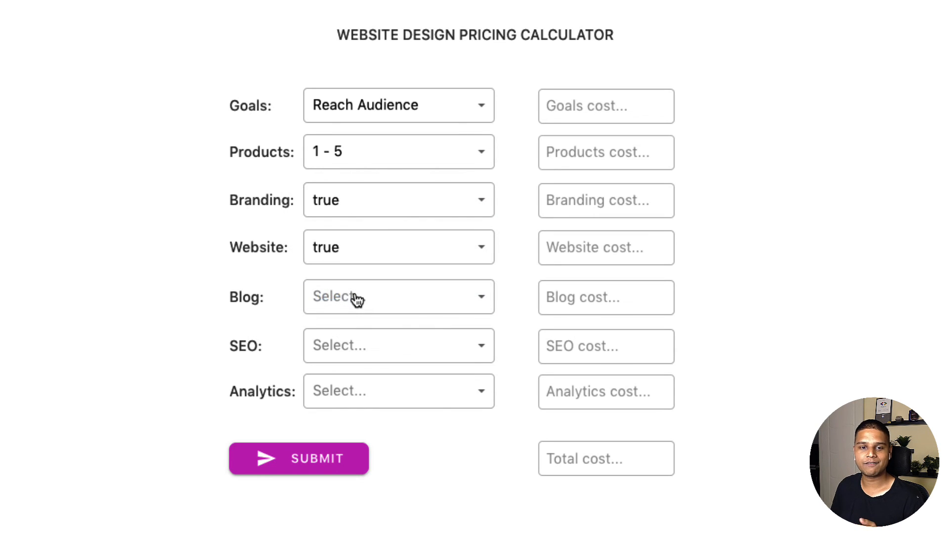
{"action": "left_click", "coordinate": [354, 296]}
{"action": "left_click", "coordinate": [348, 320]}
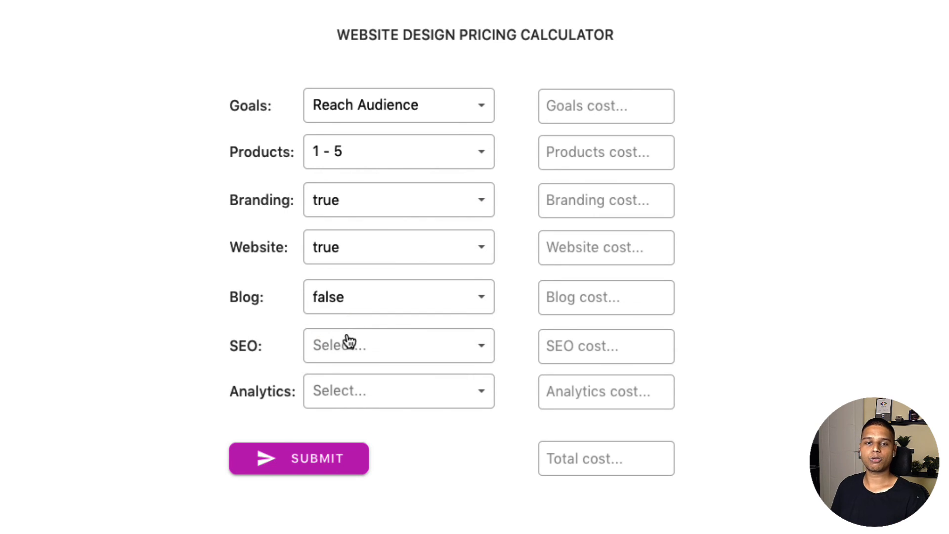
Step: Set SEO to true and Analytics to false, then submit the form to calculate the costs
{"action": "left_click", "coordinate": [347, 340]}
{"action": "left_click", "coordinate": [345, 384]}
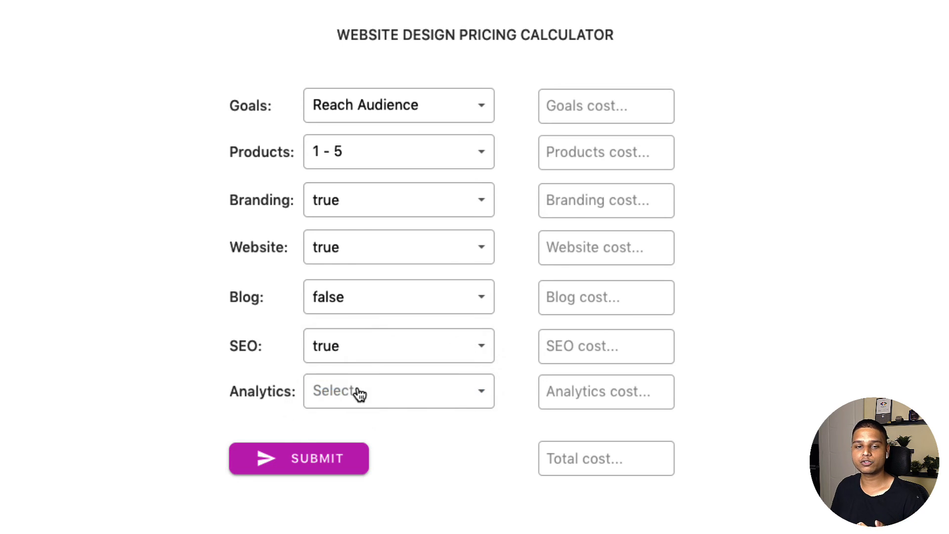
{"action": "left_click", "coordinate": [358, 391]}
{"action": "left_click", "coordinate": [363, 415]}
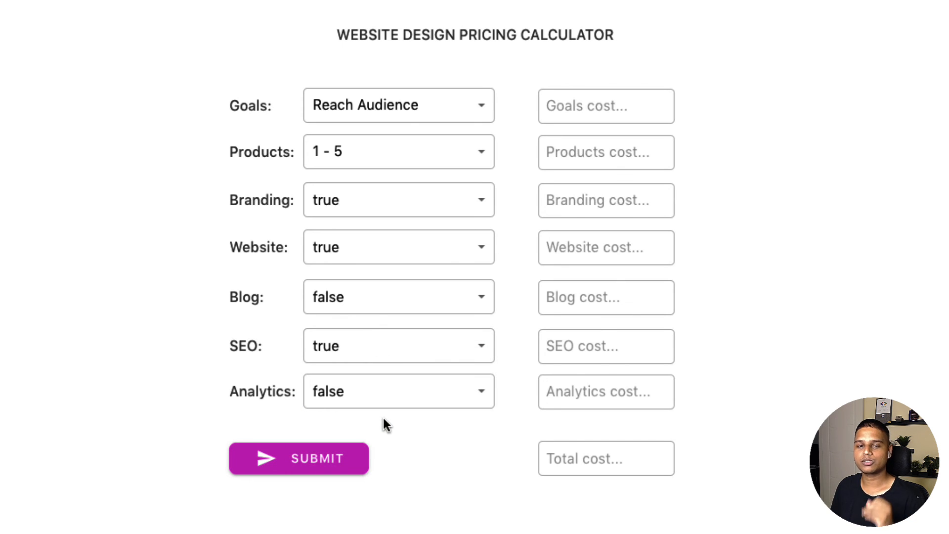
{"action": "left_click", "coordinate": [360, 450]}
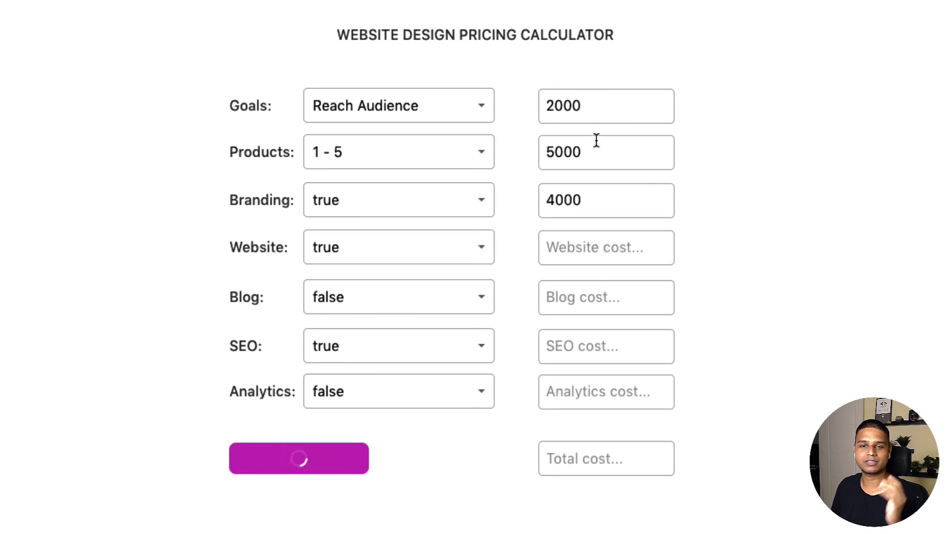
{"action": "left_click", "coordinate": [613, 455]}
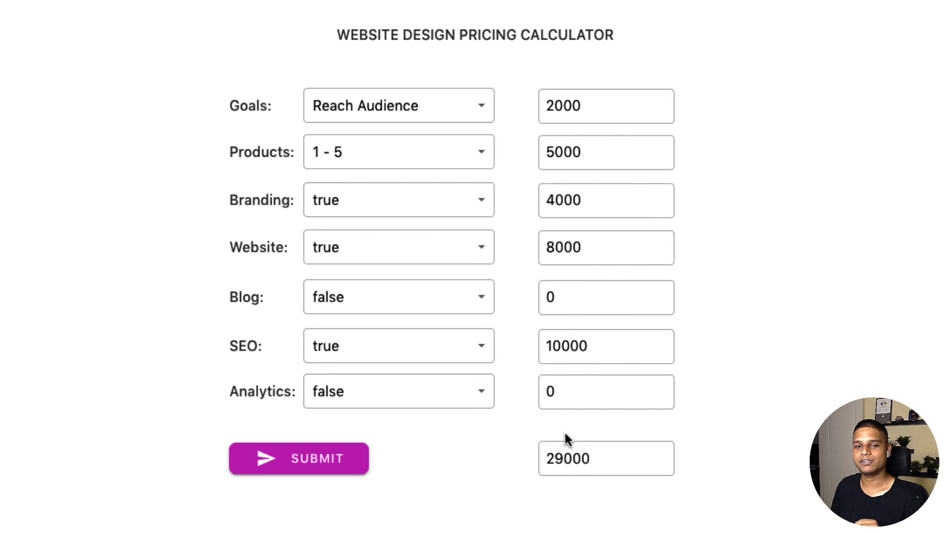
Step: Change Branding to false and resubmit the calculator form
{"action": "left_click", "coordinate": [372, 212]}
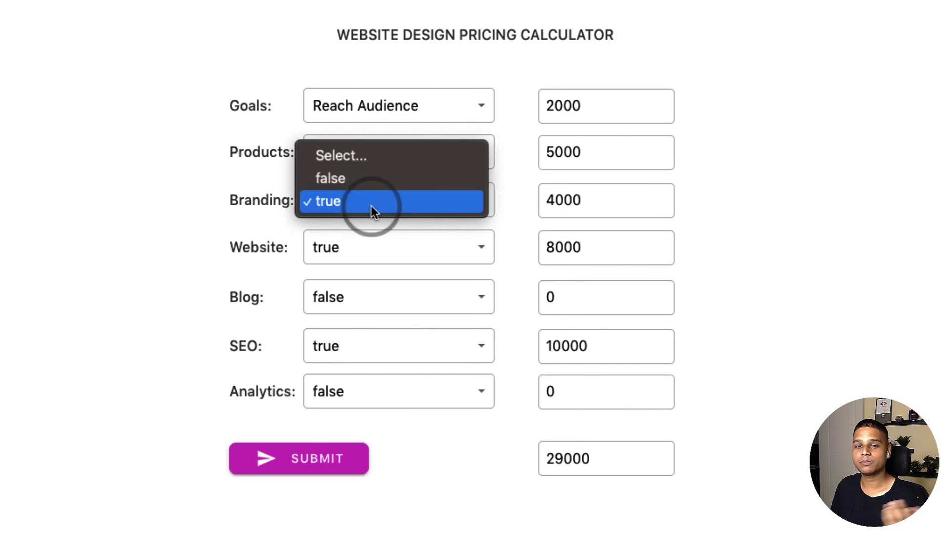
{"action": "left_click", "coordinate": [370, 185]}
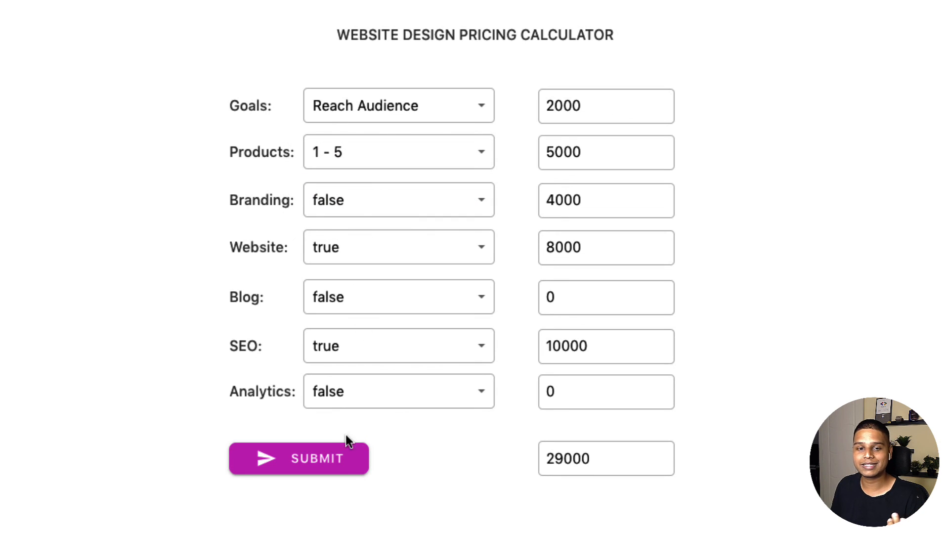
{"action": "left_click", "coordinate": [344, 454]}
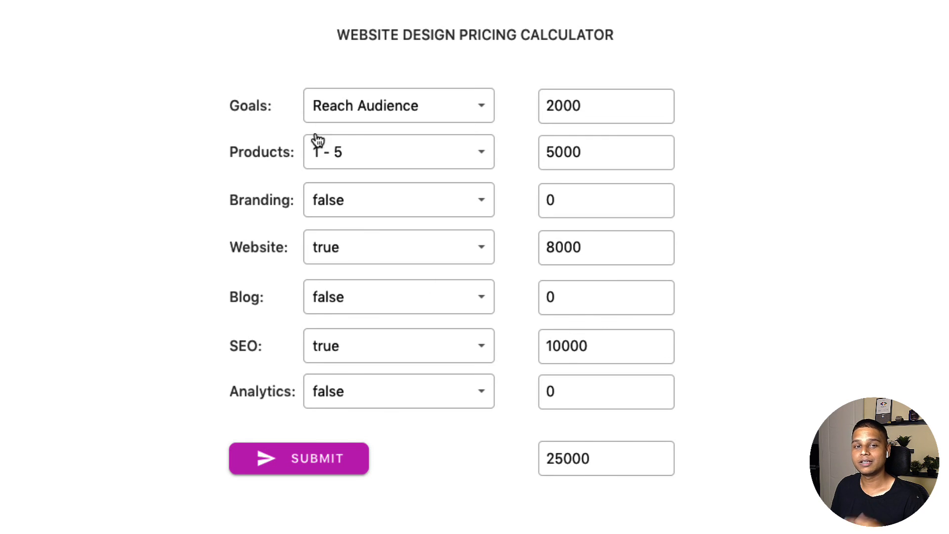
Step: Change Goals to Generate leads, resubmit the calculator form, and check the total cost
{"action": "left_click", "coordinate": [334, 100]}
{"action": "left_click", "coordinate": [347, 86]}
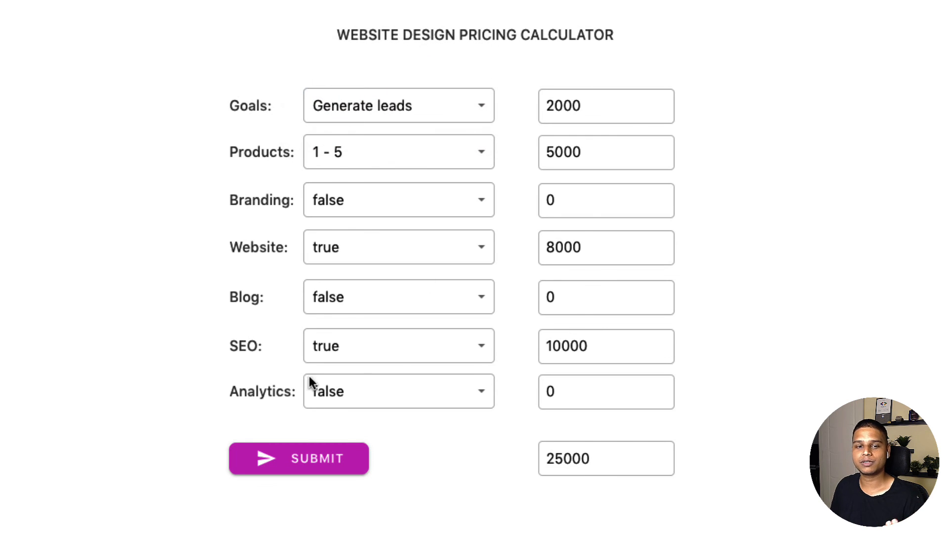
{"action": "left_click", "coordinate": [304, 454]}
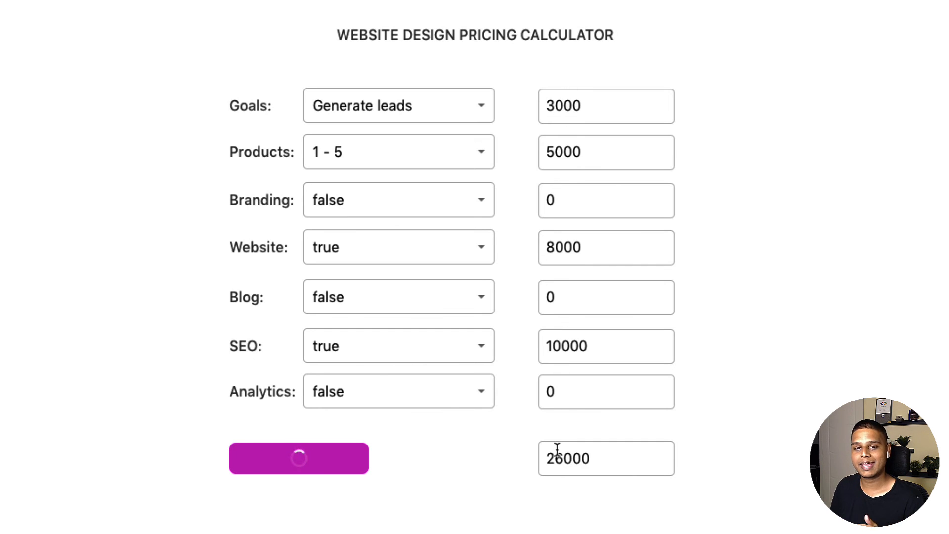
{"action": "left_click", "coordinate": [625, 462]}
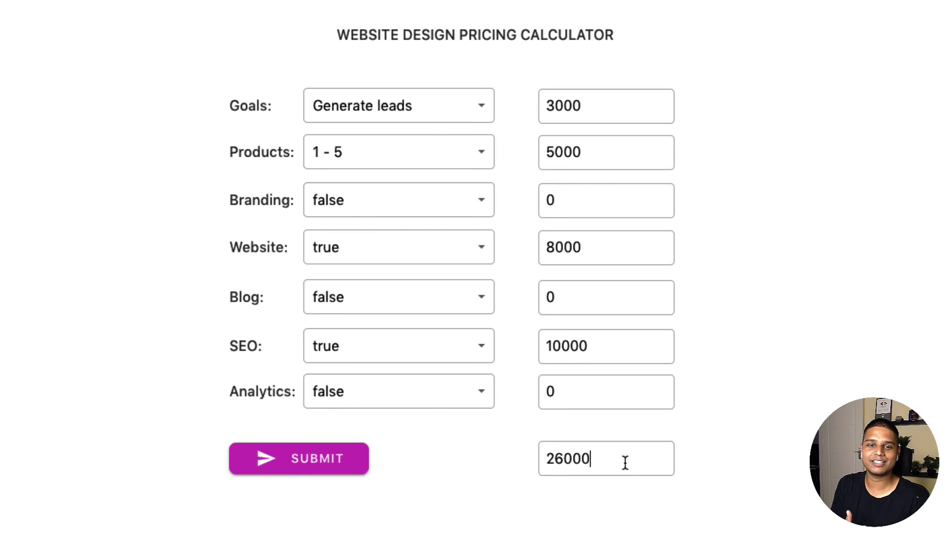
Step: Review the cost legend and outputs in the for-adalo Excel workbook, then return to the published calculator in Chrome
{"action": "key", "text": "super+Tab"}
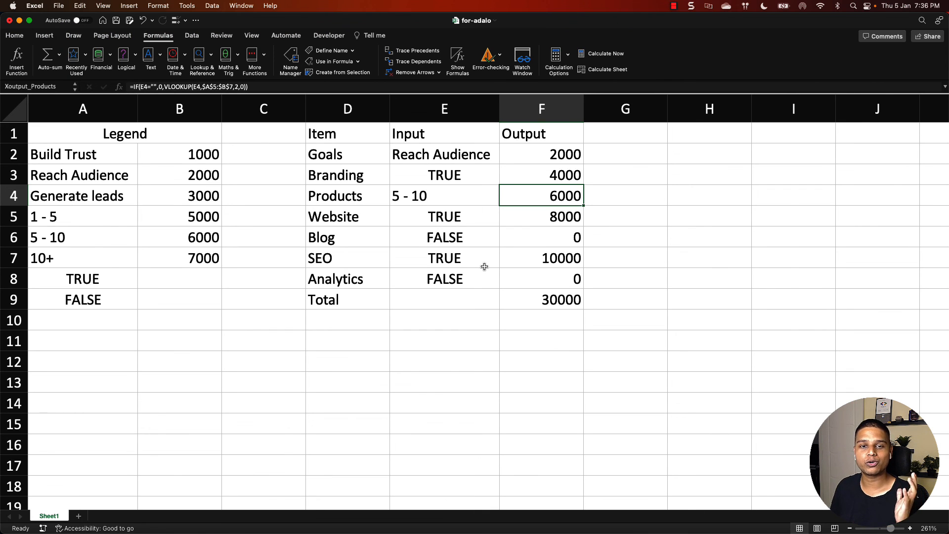
{"action": "key", "text": "ctrl+Up"}
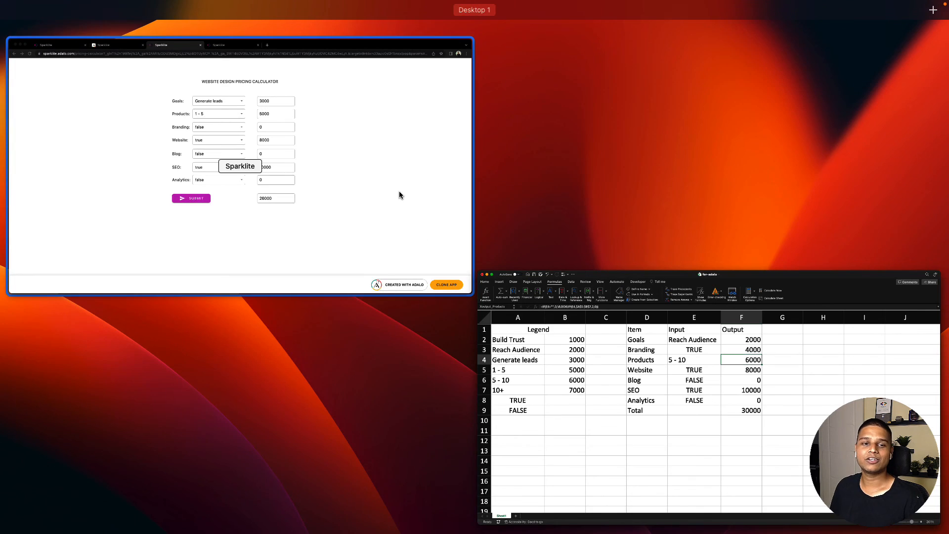
{"action": "left_click", "coordinate": [399, 193]}
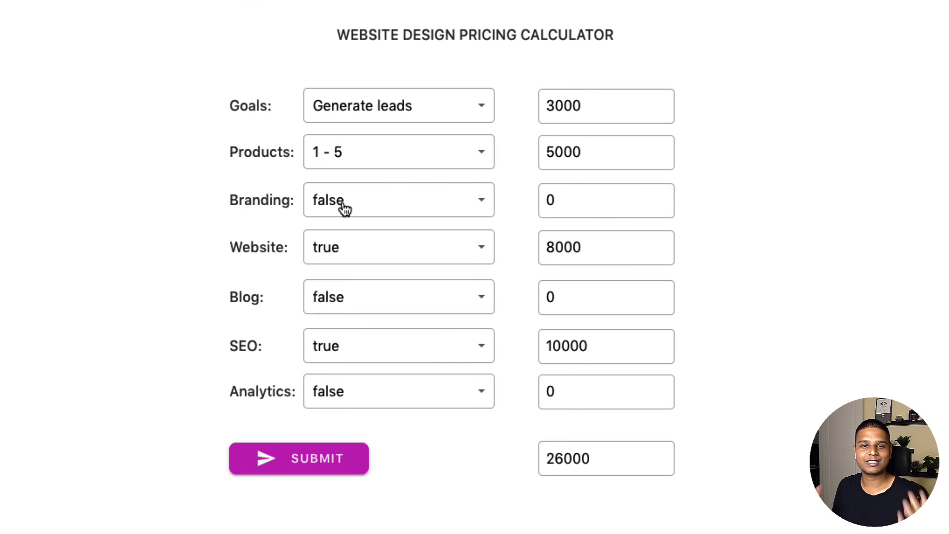